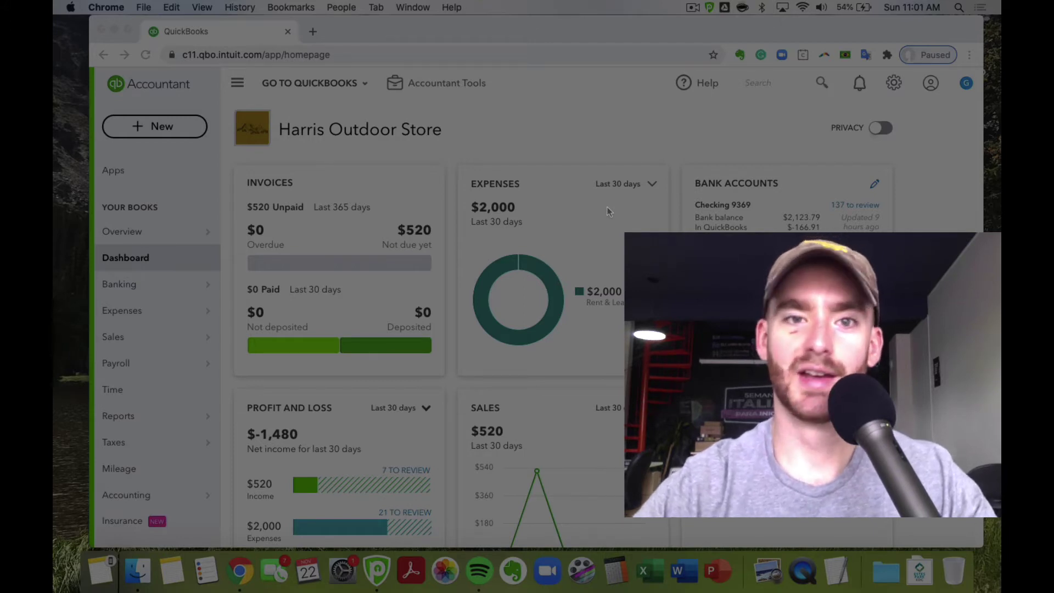
Duplicate the QuickBooks browser tab so the Harris Outdoor Store dashboard opens twice.
{"action": "scroll", "coordinate": [536, 124], "scroll_direction": "down", "scroll_amount": 4}
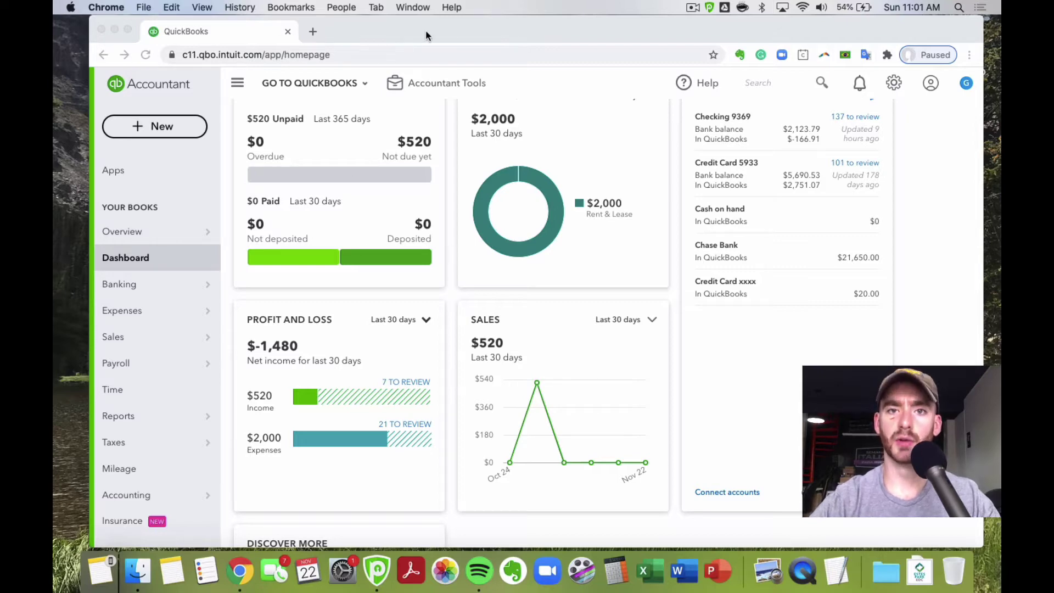
{"action": "scroll", "coordinate": [493, 215], "scroll_direction": "up", "scroll_amount": 2}
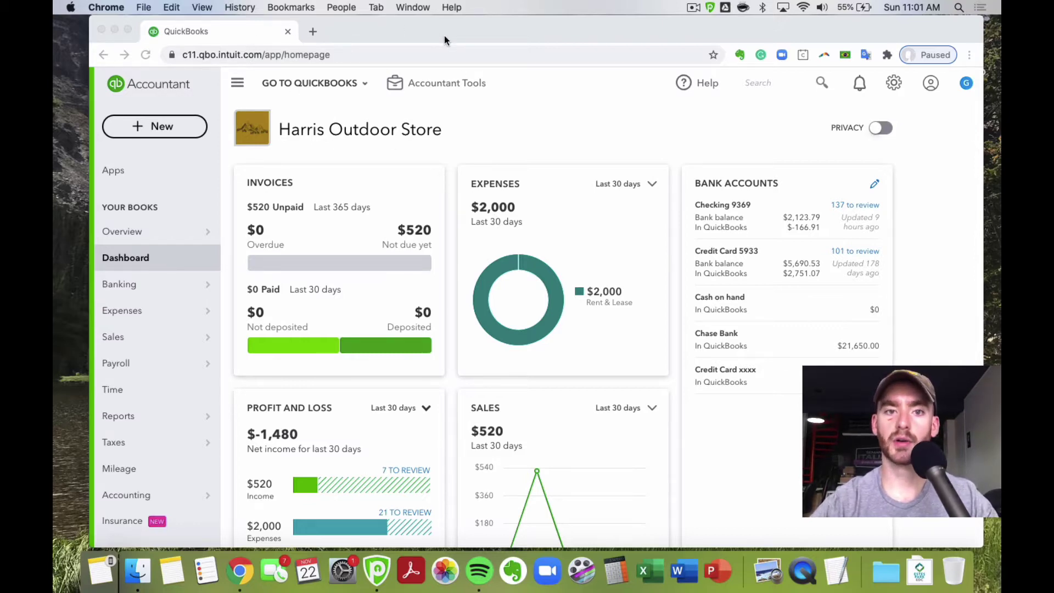
{"action": "scroll", "coordinate": [515, 228], "scroll_direction": "down", "scroll_amount": 3}
{"action": "scroll", "coordinate": [486, 295], "scroll_direction": "up", "scroll_amount": 3}
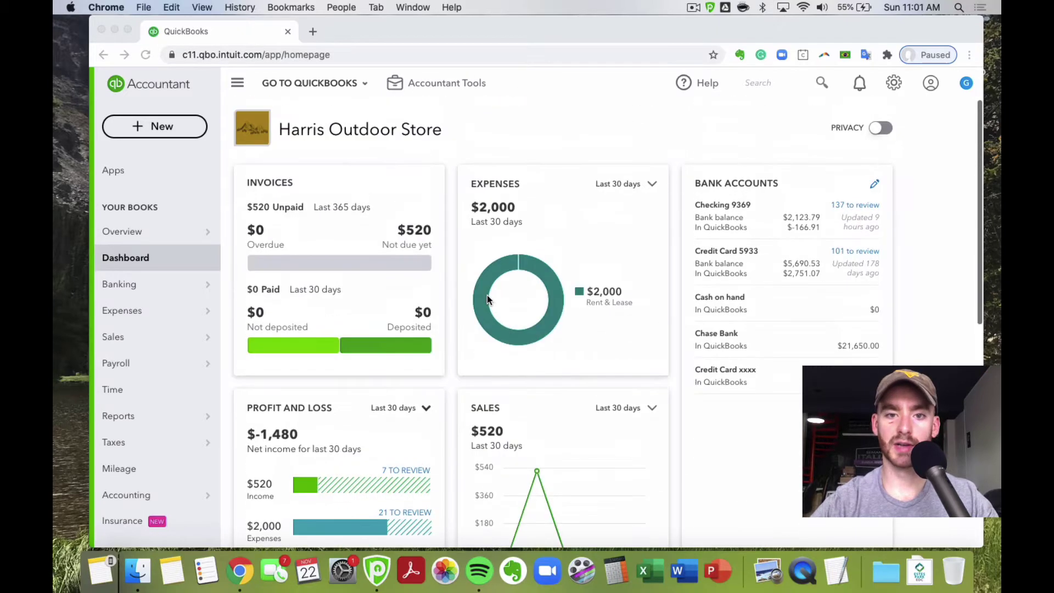
{"action": "right_click", "coordinate": [233, 32]}
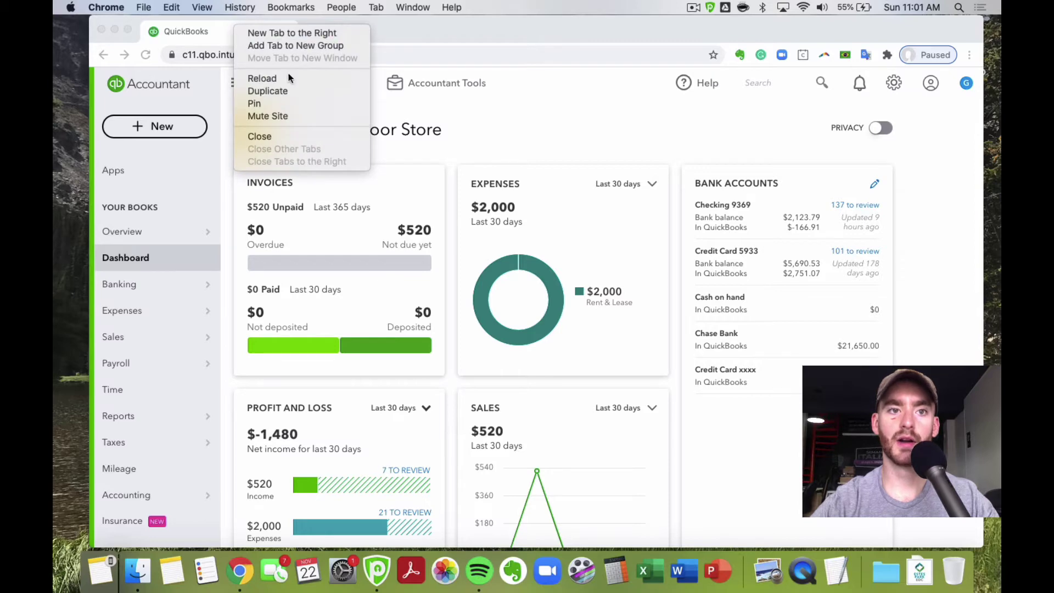
{"action": "left_click", "coordinate": [318, 100]}
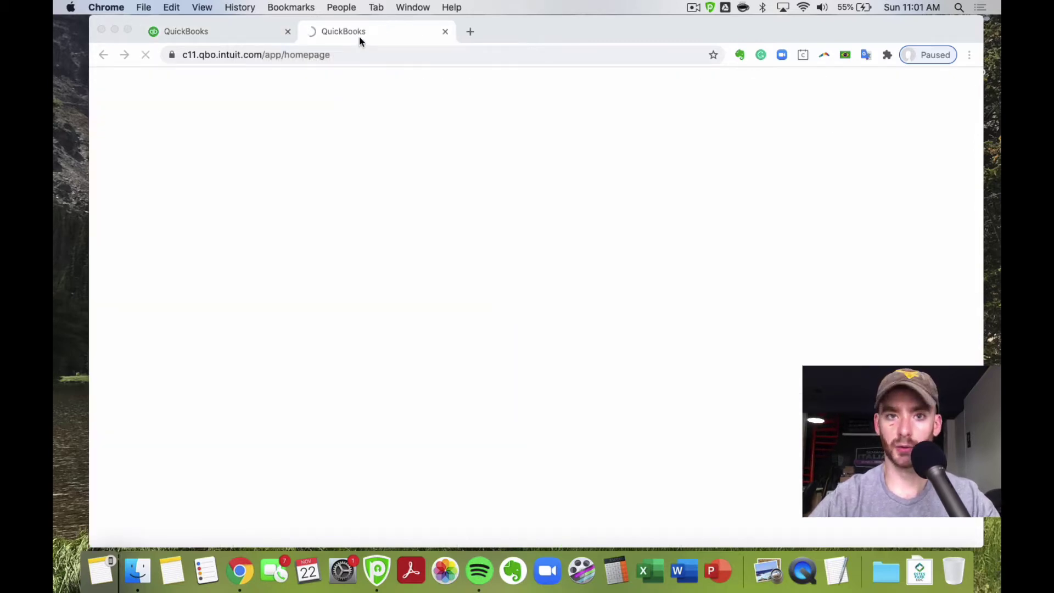
Switch back and forth between the original and duplicated dashboard tabs.
{"action": "left_click", "coordinate": [220, 31]}
{"action": "scroll", "coordinate": [513, 314], "scroll_direction": "down", "scroll_amount": 5}
{"action": "scroll", "coordinate": [513, 315], "scroll_direction": "up", "scroll_amount": 5}
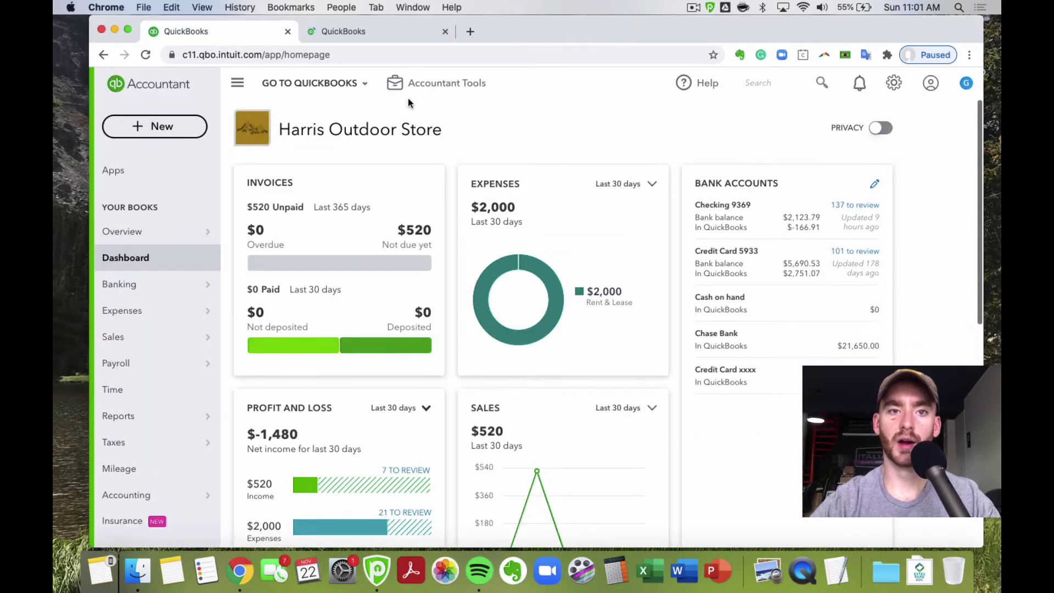
{"action": "left_click", "coordinate": [375, 37]}
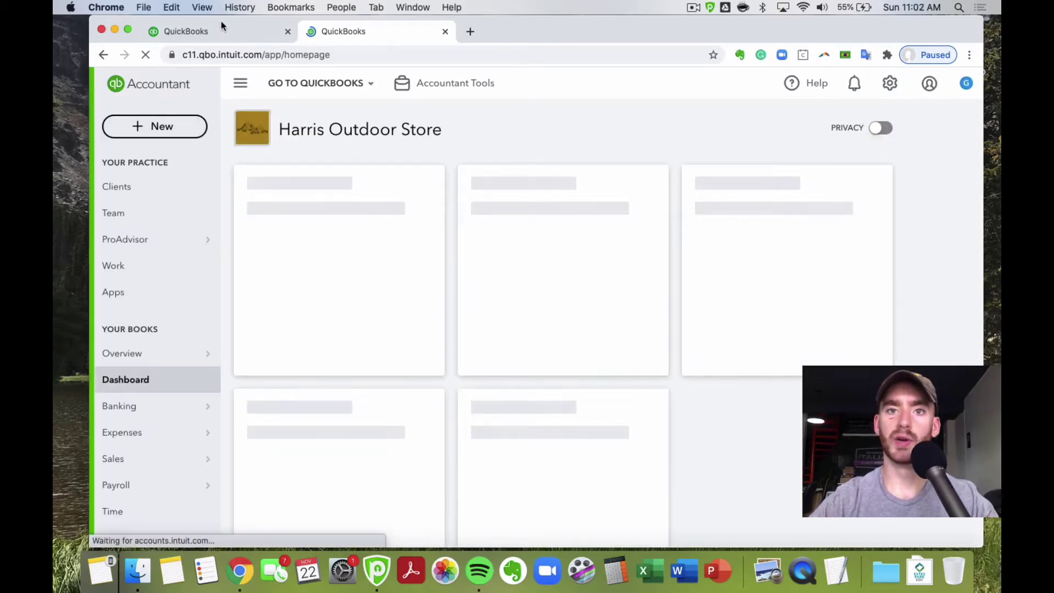
{"action": "left_click", "coordinate": [213, 31]}
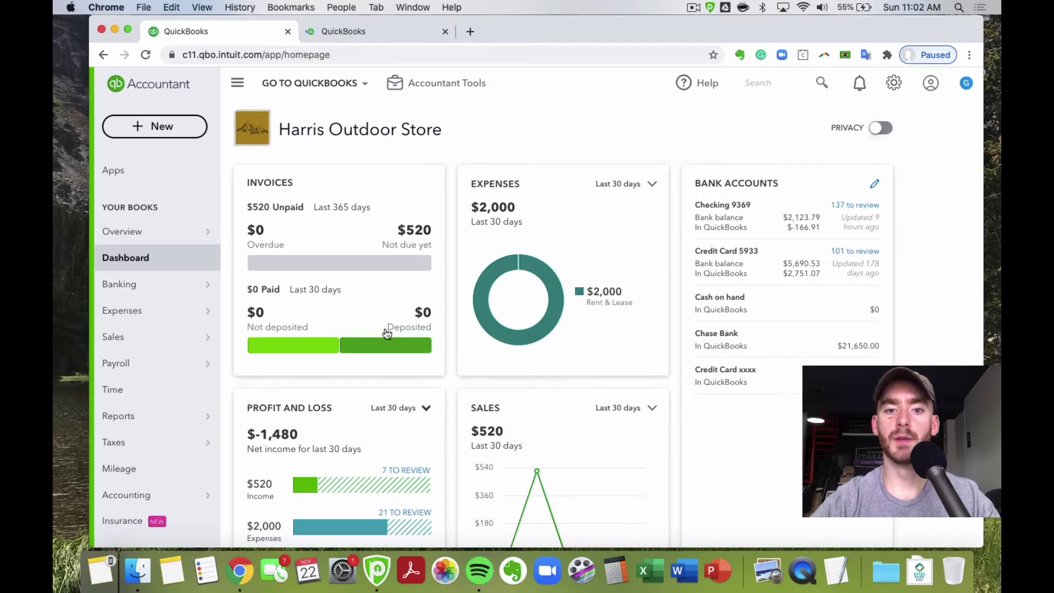
{"action": "left_click", "coordinate": [373, 35]}
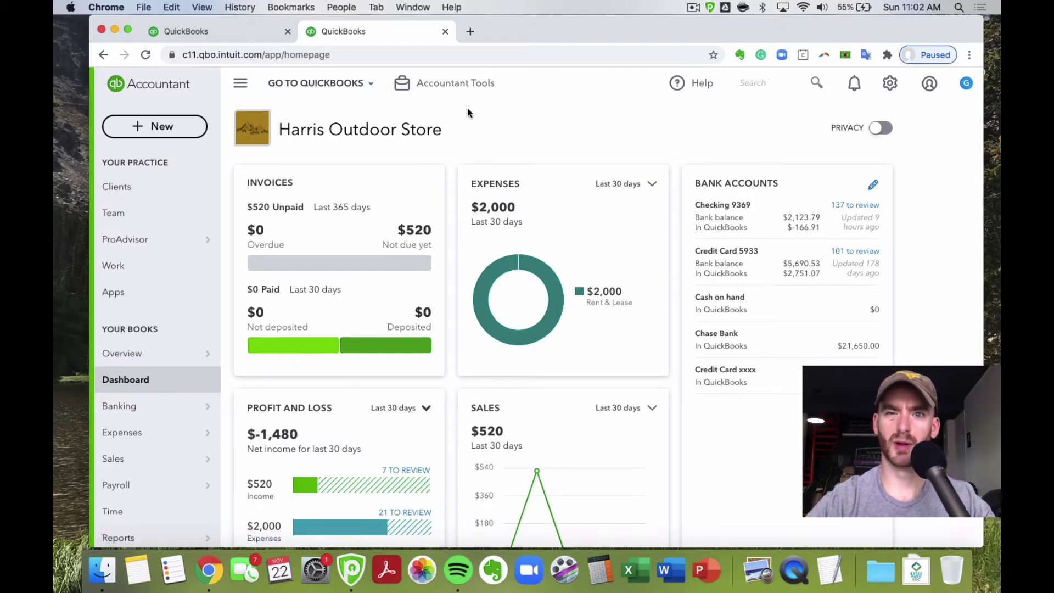
{"action": "left_click", "coordinate": [207, 33]}
{"action": "left_click", "coordinate": [339, 31]}
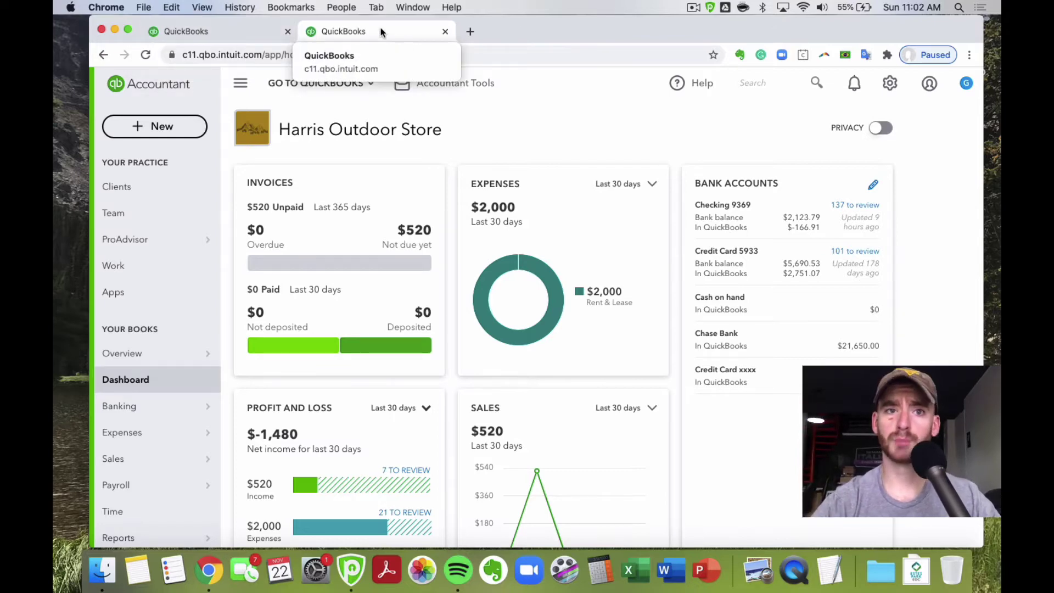
{"action": "left_click", "coordinate": [225, 31]}
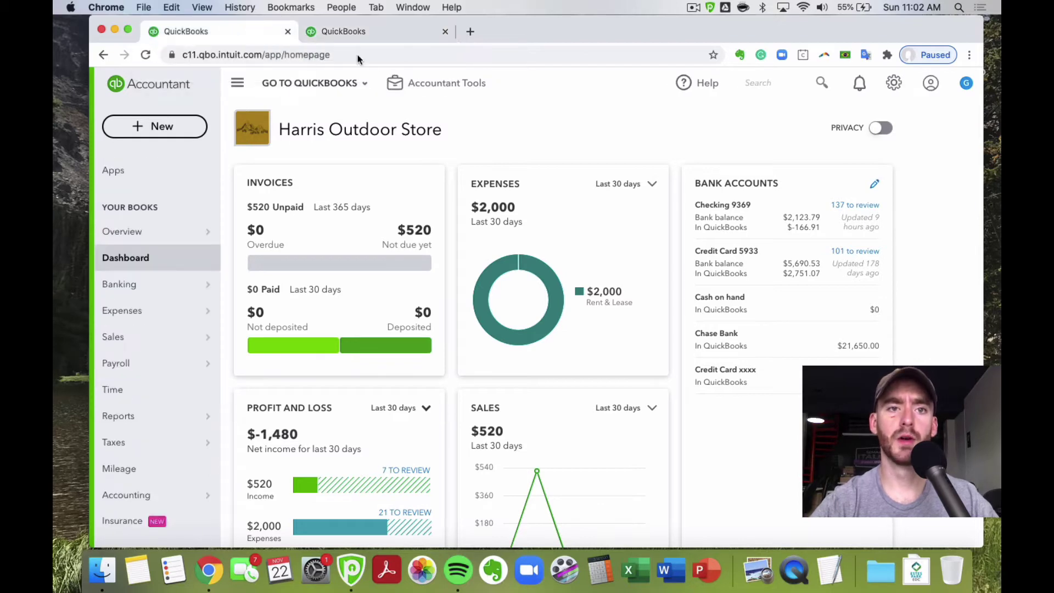
Load the Bank transactions page in the first tab via Banking > Banking.
{"action": "scroll", "coordinate": [494, 127], "scroll_direction": "down", "scroll_amount": 1}
{"action": "scroll", "coordinate": [510, 142], "scroll_direction": "down", "scroll_amount": 1}
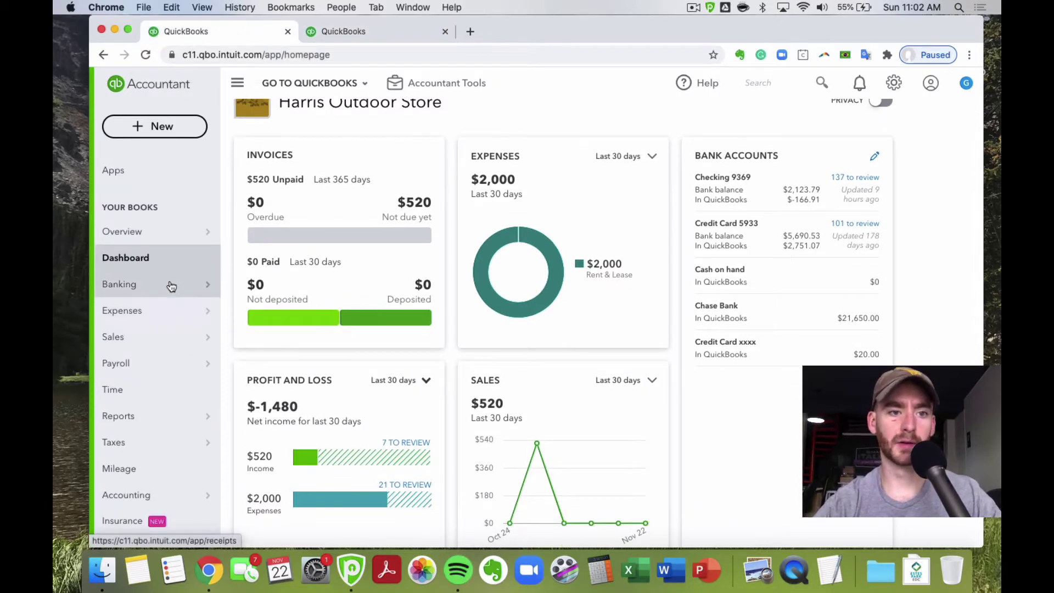
{"action": "mouse_move", "coordinate": [171, 284]}
{"action": "left_click", "coordinate": [257, 286]}
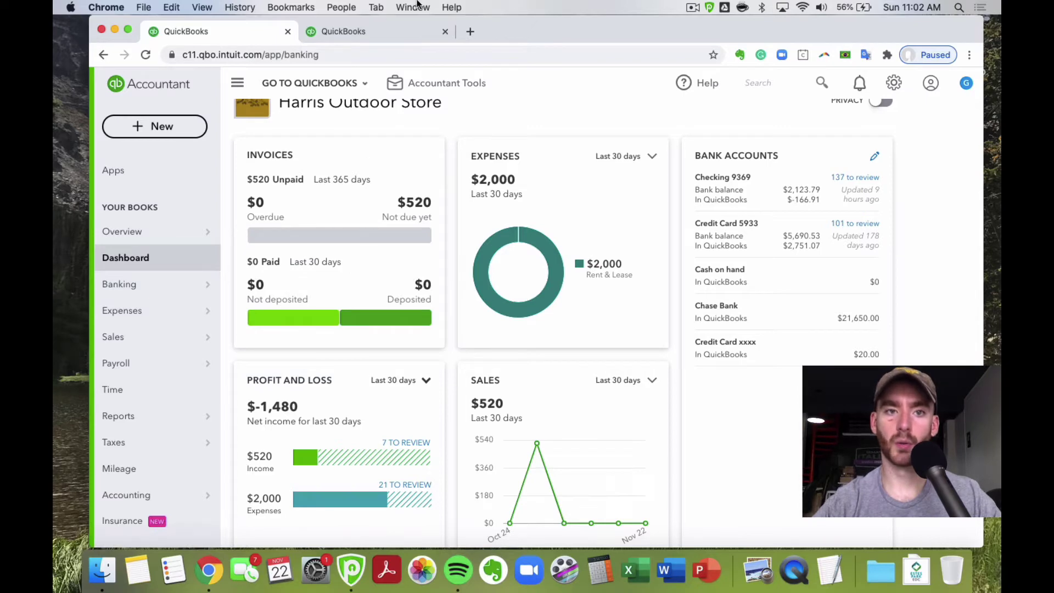
Duplicate the second tab, then show the Vendors list in it.
{"action": "right_click", "coordinate": [383, 31]}
{"action": "left_click", "coordinate": [437, 95]}
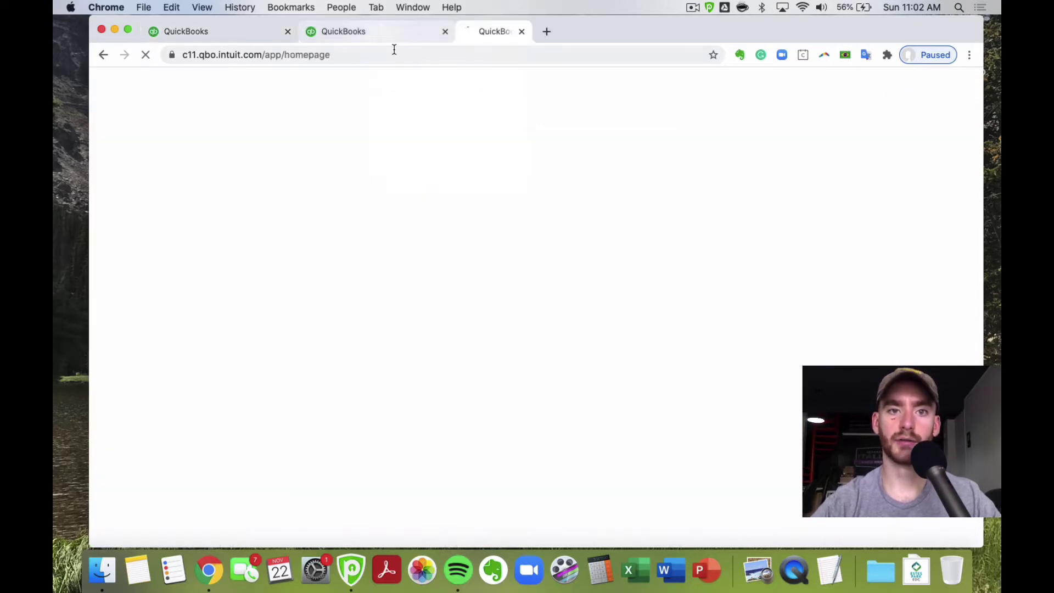
{"action": "left_click", "coordinate": [394, 31]}
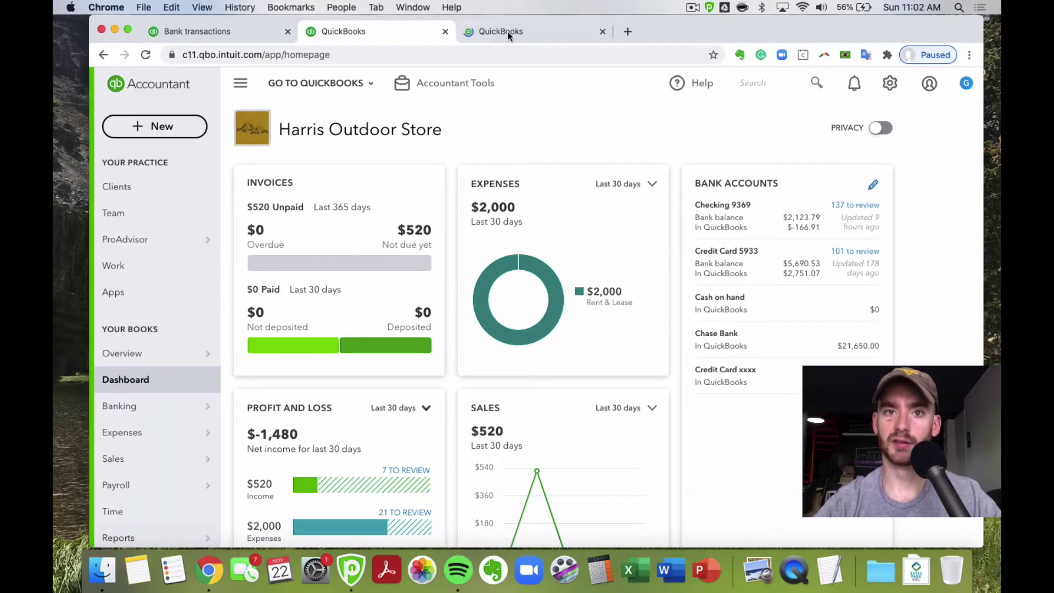
{"action": "scroll", "coordinate": [157, 406], "scroll_direction": "down", "scroll_amount": 2}
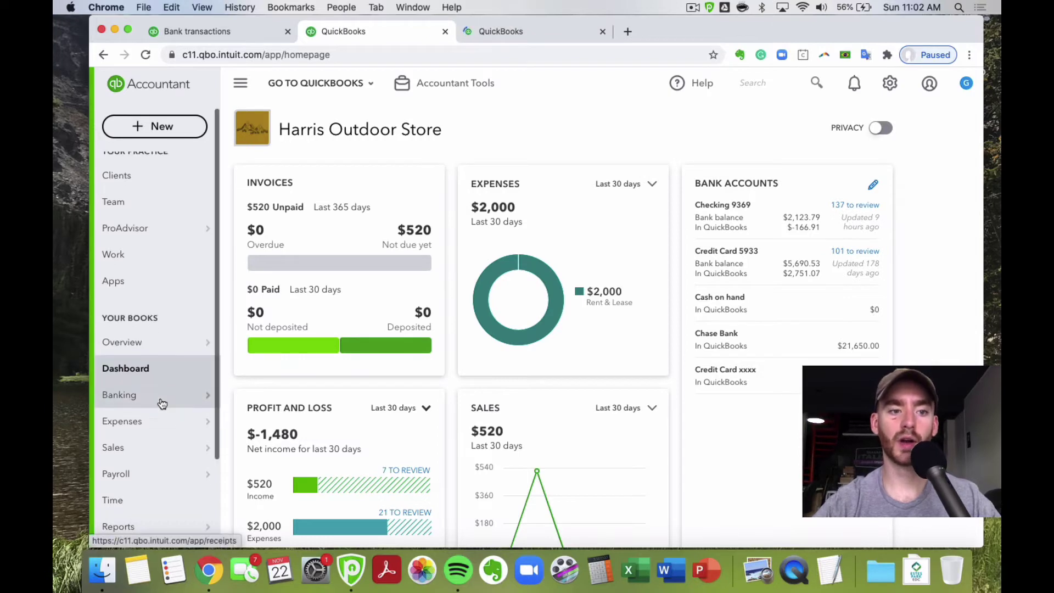
{"action": "mouse_move", "coordinate": [200, 394]}
{"action": "left_click", "coordinate": [236, 410]}
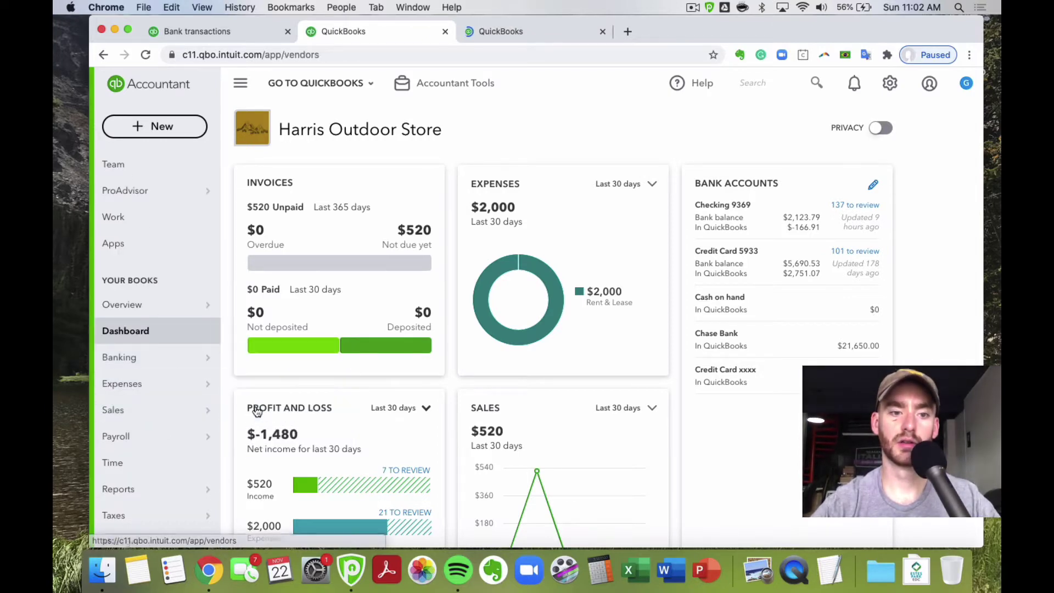
Open the Advanced search page in the third tab.
{"action": "left_click", "coordinate": [516, 33]}
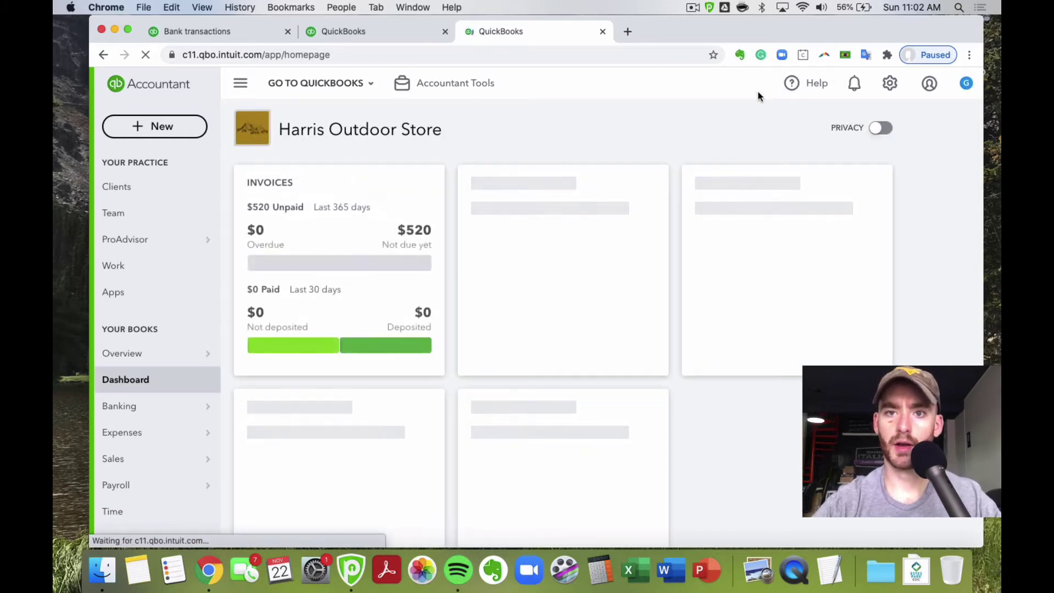
{"action": "left_click", "coordinate": [766, 82]}
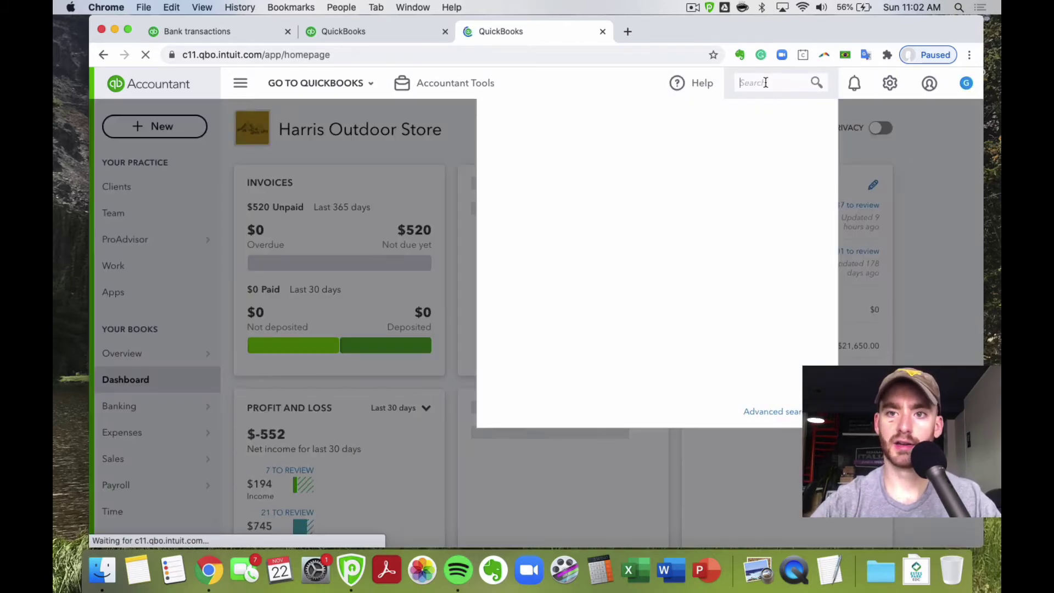
{"action": "left_click", "coordinate": [766, 414]}
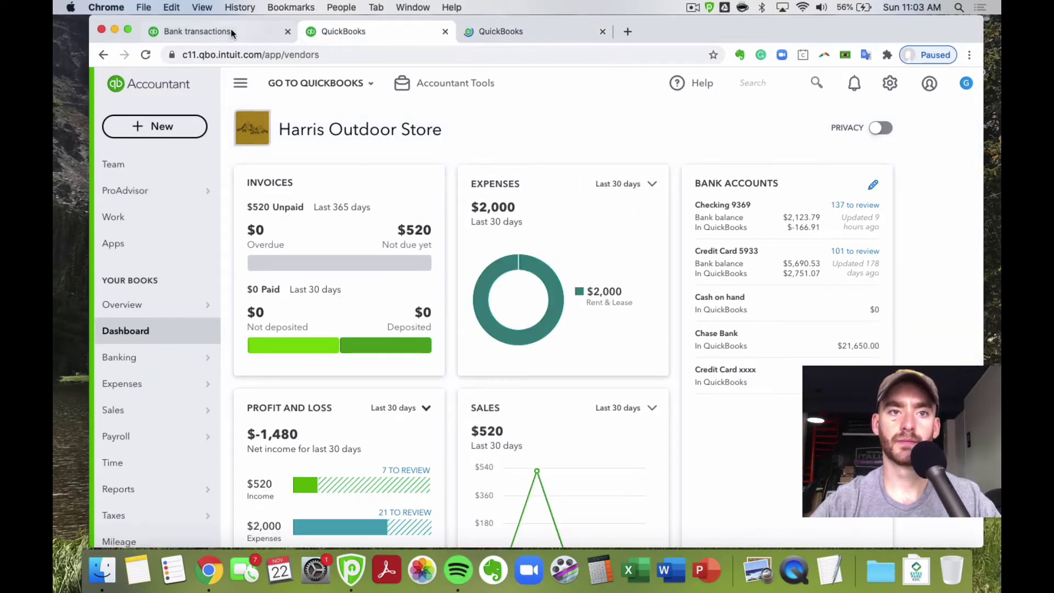
Open Atlas Real Estate's vendor details in the Vendors tab, then return to Bank transactions.
{"action": "left_click", "coordinate": [230, 30]}
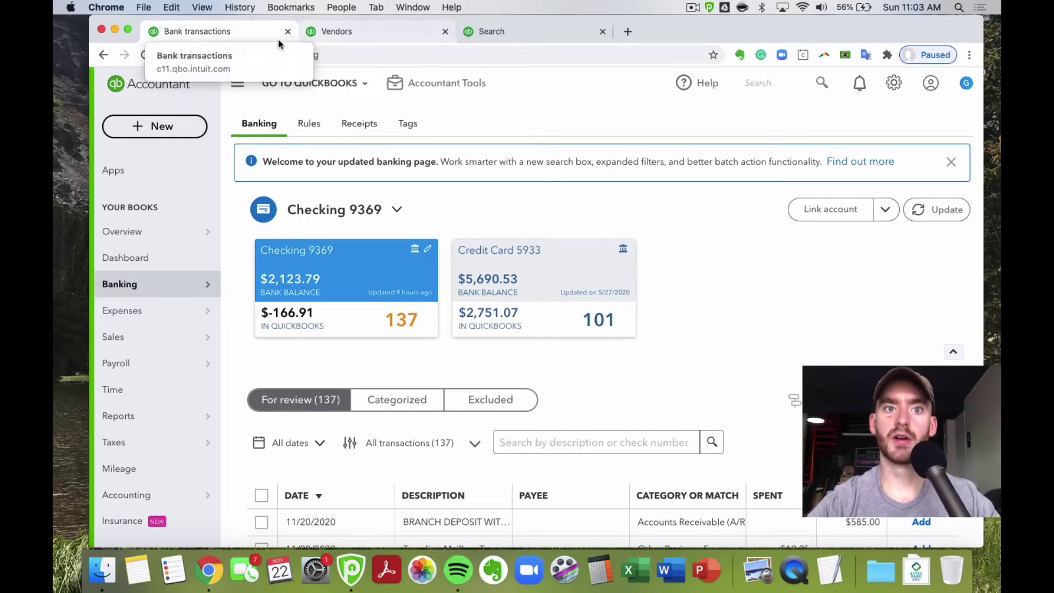
{"action": "left_click", "coordinate": [358, 33]}
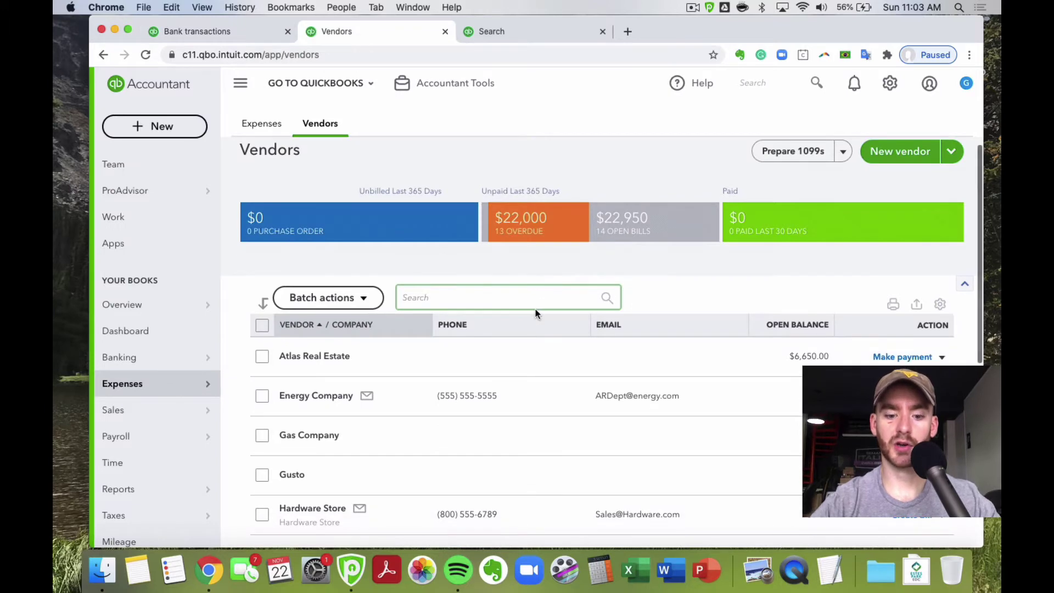
{"action": "type", "text": "d"}
{"action": "key", "text": "BackSpace"}
{"action": "scroll", "coordinate": [570, 278], "scroll_direction": "down", "scroll_amount": 1}
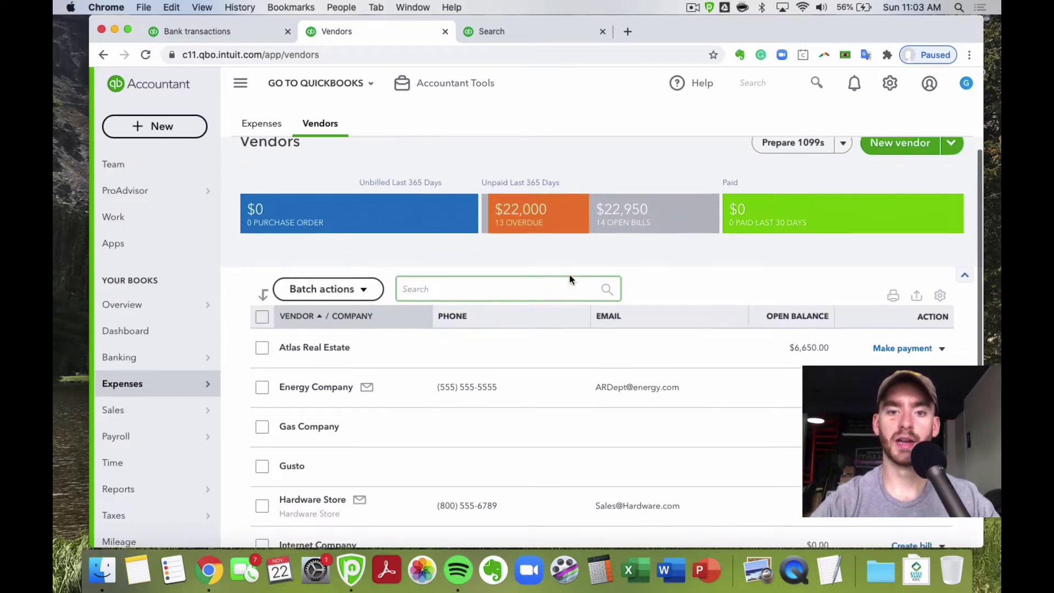
{"action": "left_click", "coordinate": [330, 352]}
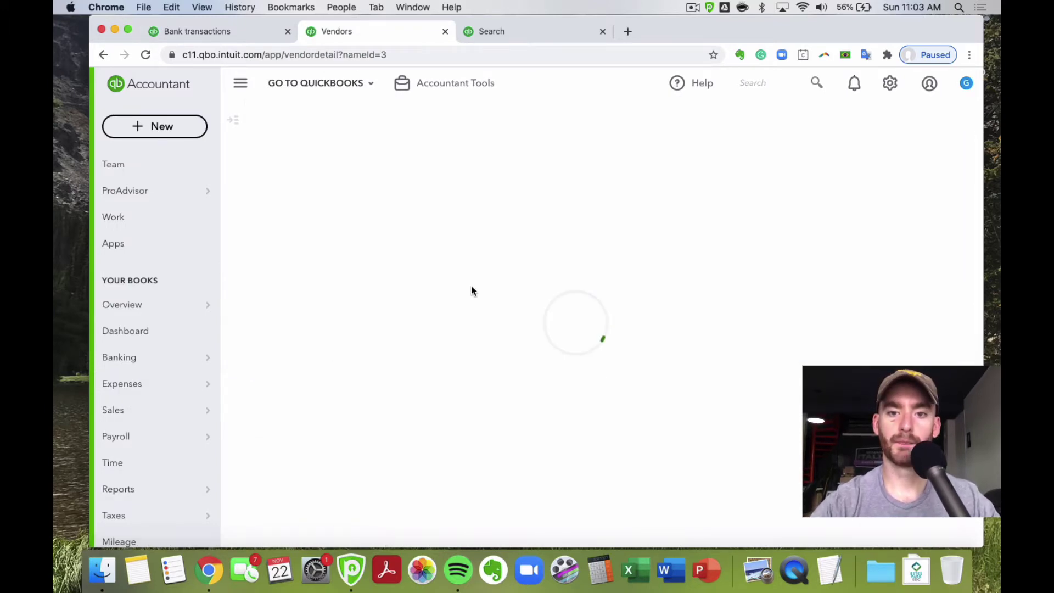
{"action": "scroll", "coordinate": [582, 336], "scroll_direction": "down", "scroll_amount": 5}
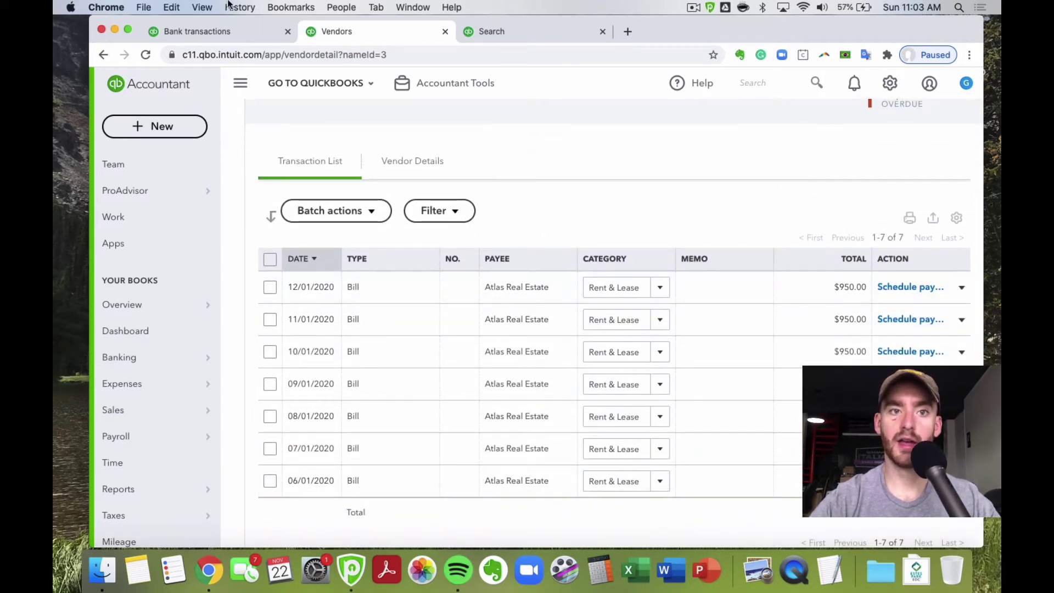
{"action": "left_click", "coordinate": [206, 30]}
{"action": "scroll", "coordinate": [484, 390], "scroll_direction": "down", "scroll_amount": 1}
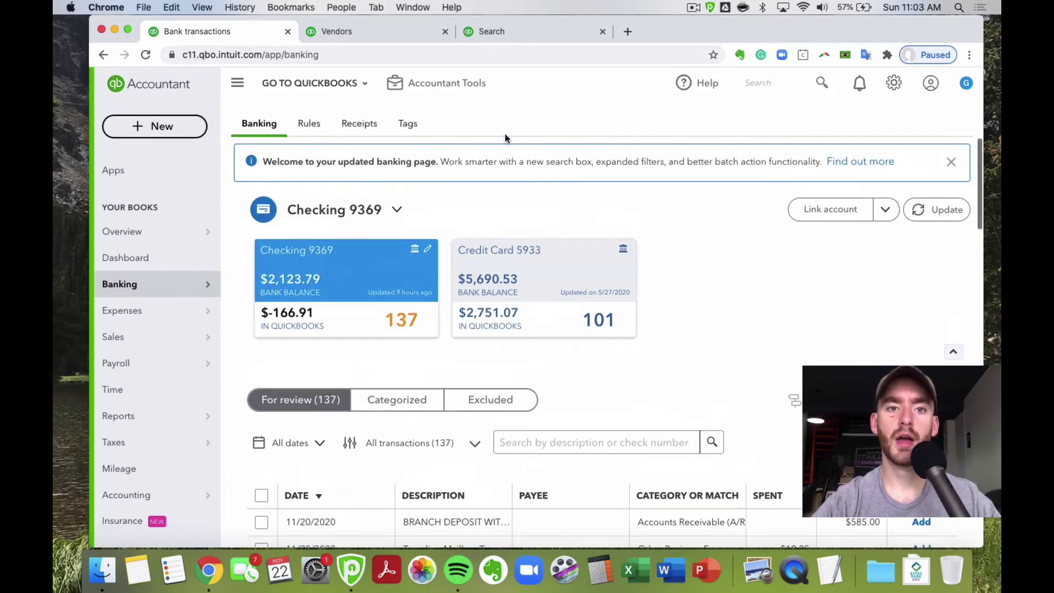
Set the advanced search transaction type to All Transaction Lines.
{"action": "scroll", "coordinate": [566, 266], "scroll_direction": "down", "scroll_amount": 3}
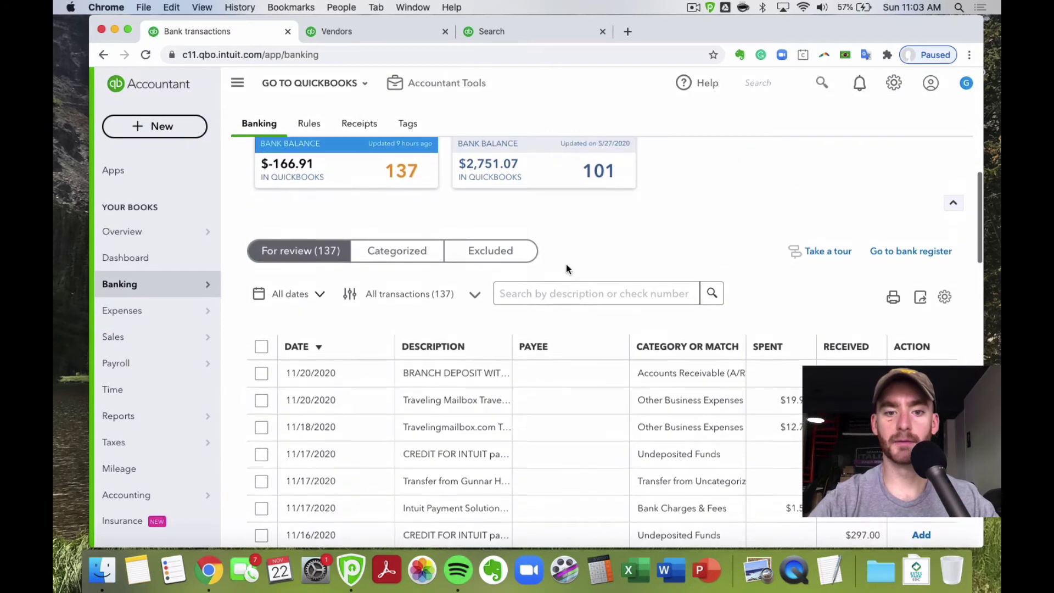
{"action": "scroll", "coordinate": [566, 264], "scroll_direction": "up", "scroll_amount": 1}
{"action": "scroll", "coordinate": [497, 428], "scroll_direction": "down", "scroll_amount": 1}
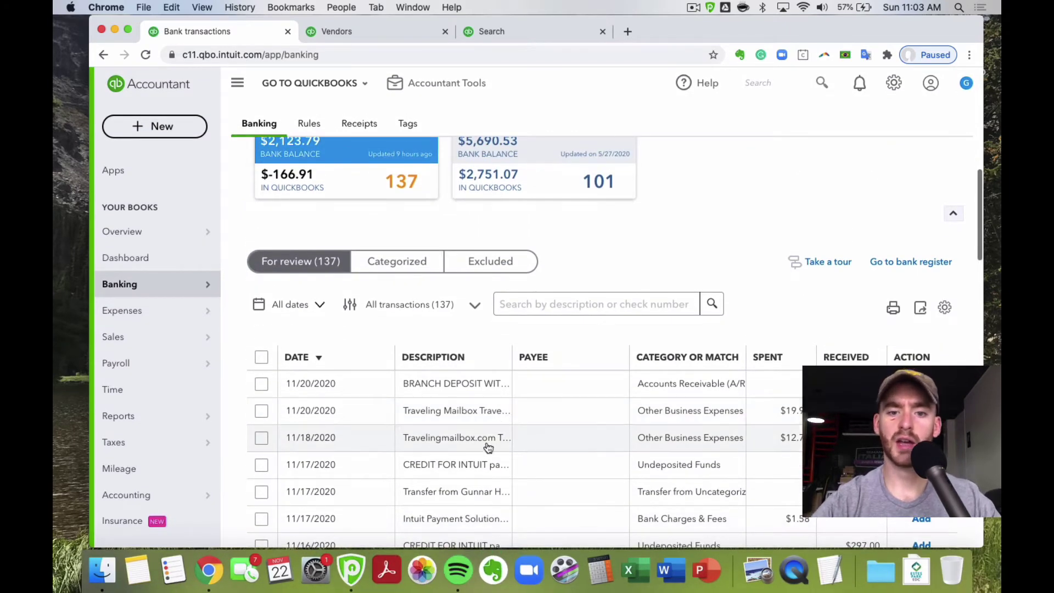
{"action": "scroll", "coordinate": [515, 405], "scroll_direction": "up", "scroll_amount": 3}
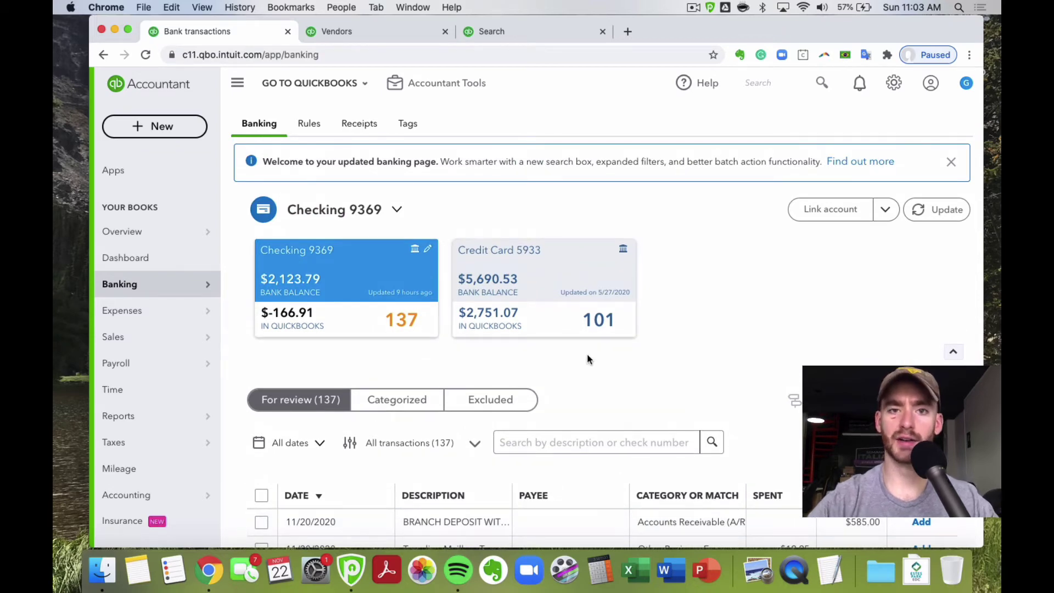
{"action": "scroll", "coordinate": [587, 360], "scroll_direction": "down", "scroll_amount": 2}
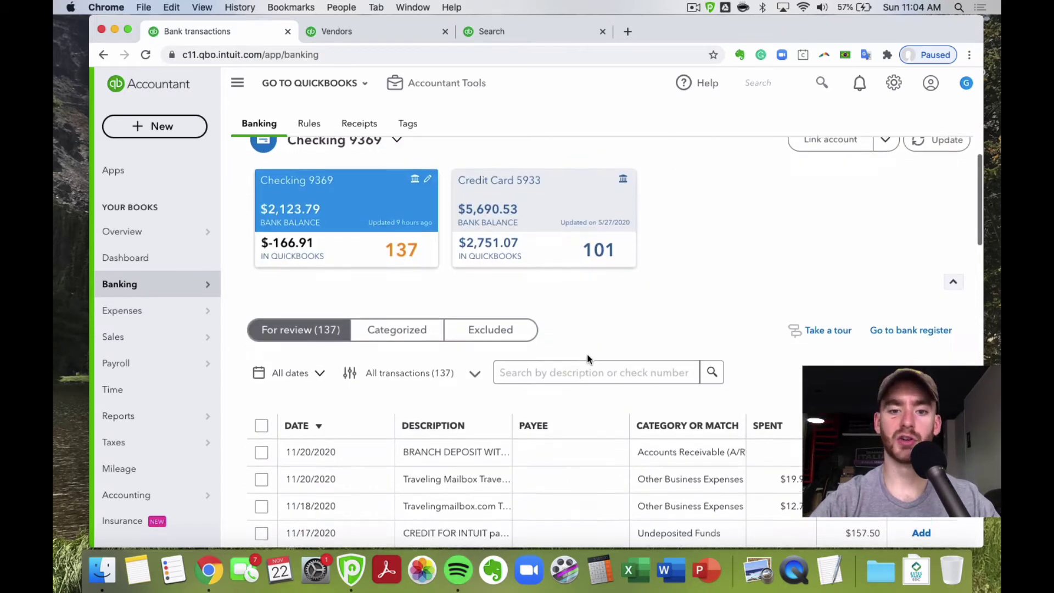
{"action": "scroll", "coordinate": [560, 468], "scroll_direction": "down", "scroll_amount": 2}
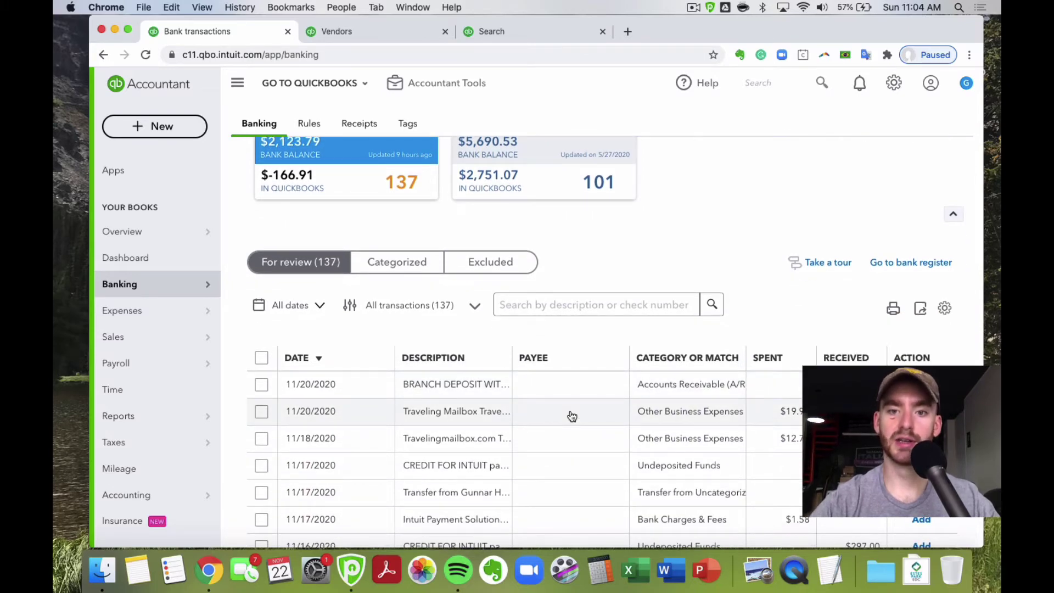
{"action": "scroll", "coordinate": [573, 416], "scroll_direction": "up", "scroll_amount": 5}
{"action": "left_click", "coordinate": [514, 30]}
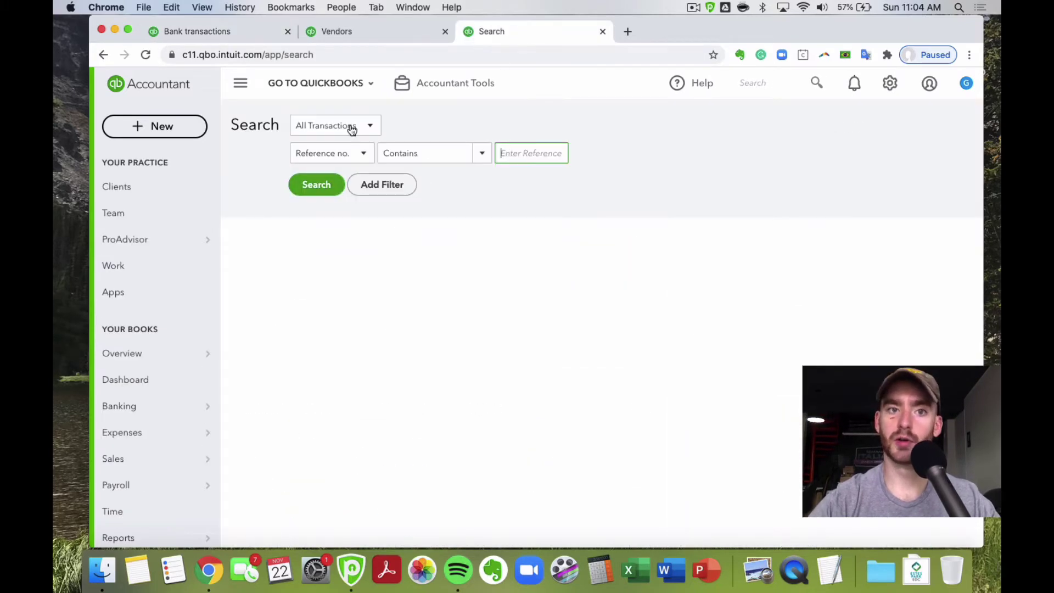
{"action": "left_click", "coordinate": [352, 128]}
{"action": "left_click", "coordinate": [344, 157]}
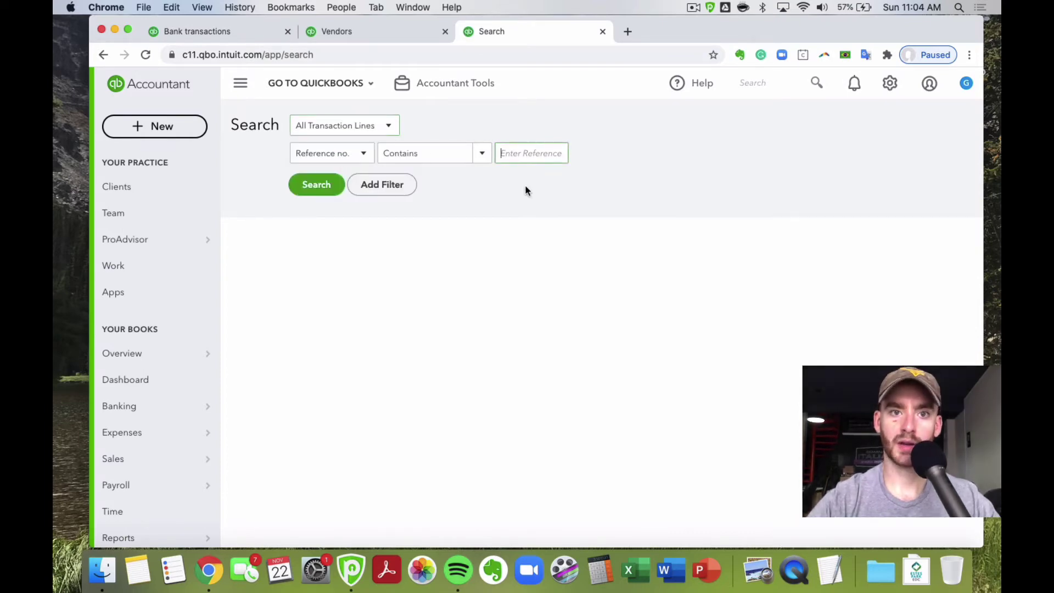
{"action": "left_click", "coordinate": [330, 130]}
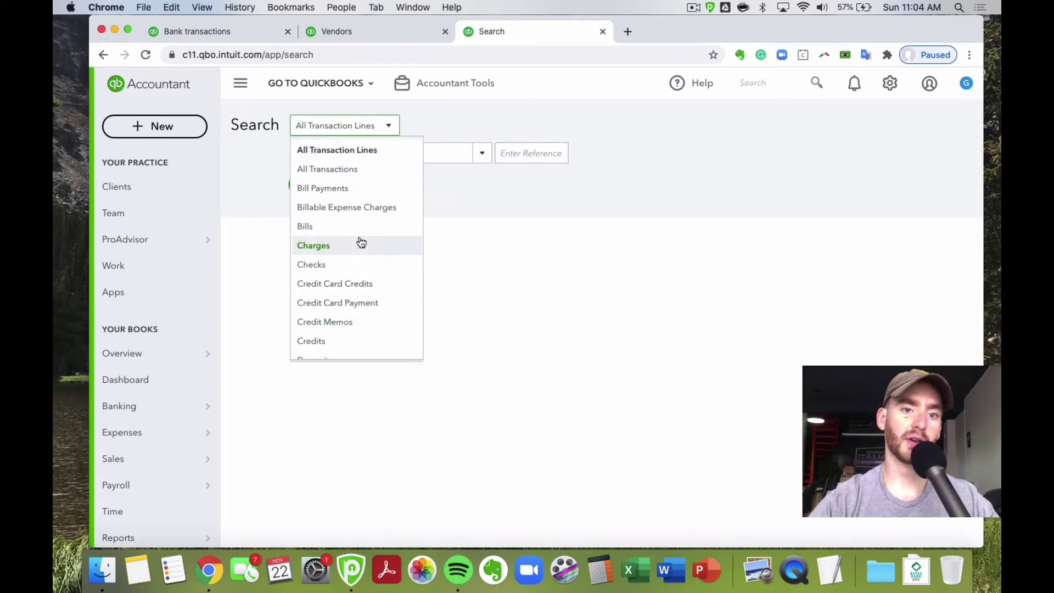
{"action": "scroll", "coordinate": [378, 297], "scroll_direction": "down", "scroll_amount": 1}
{"action": "left_click", "coordinate": [546, 195]}
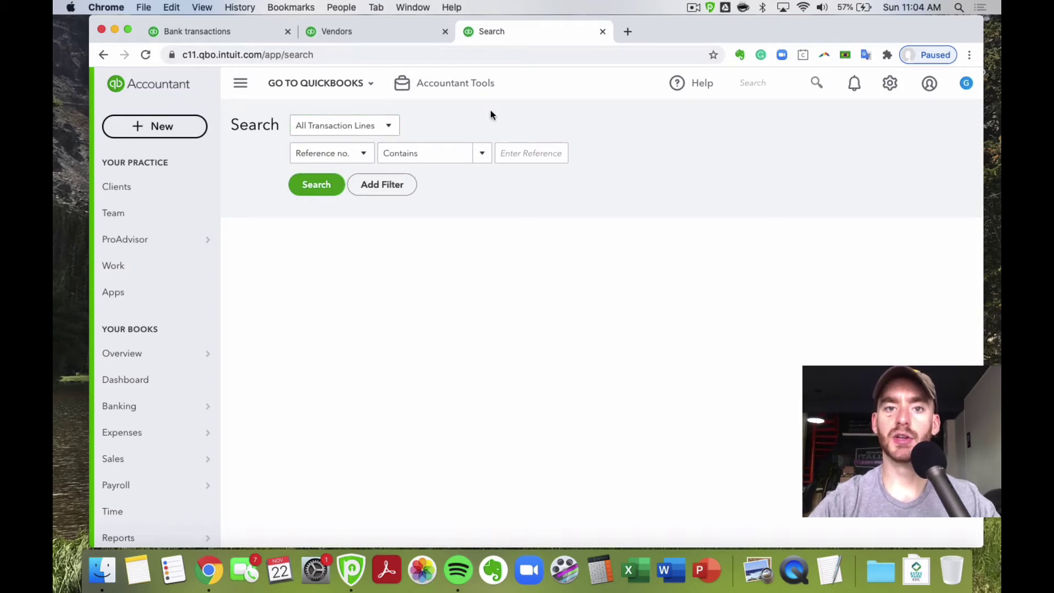
Review the 137 Checking 9369 transactions awaiting review on the Banking page.
{"action": "left_click", "coordinate": [236, 31]}
{"action": "scroll", "coordinate": [491, 412], "scroll_direction": "down", "scroll_amount": 3}
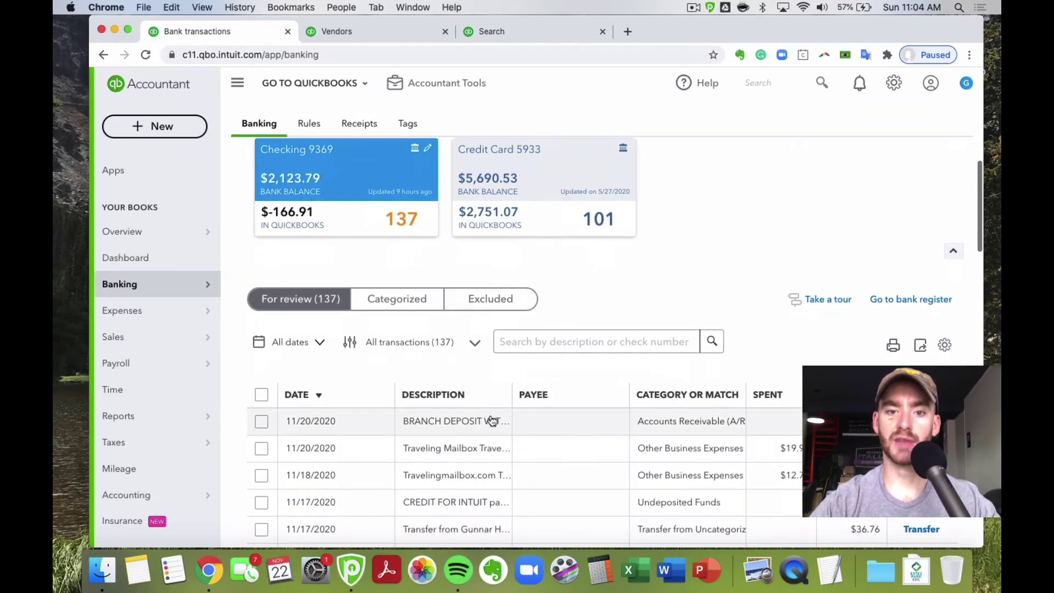
{"action": "scroll", "coordinate": [505, 364], "scroll_direction": "up", "scroll_amount": 2}
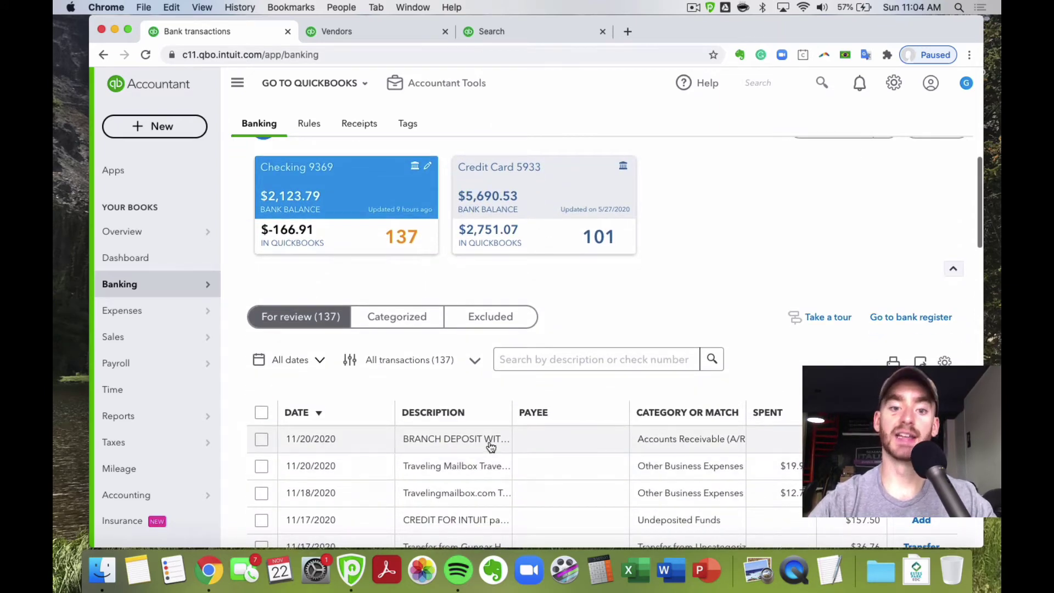
{"action": "scroll", "coordinate": [536, 473], "scroll_direction": "down", "scroll_amount": 1}
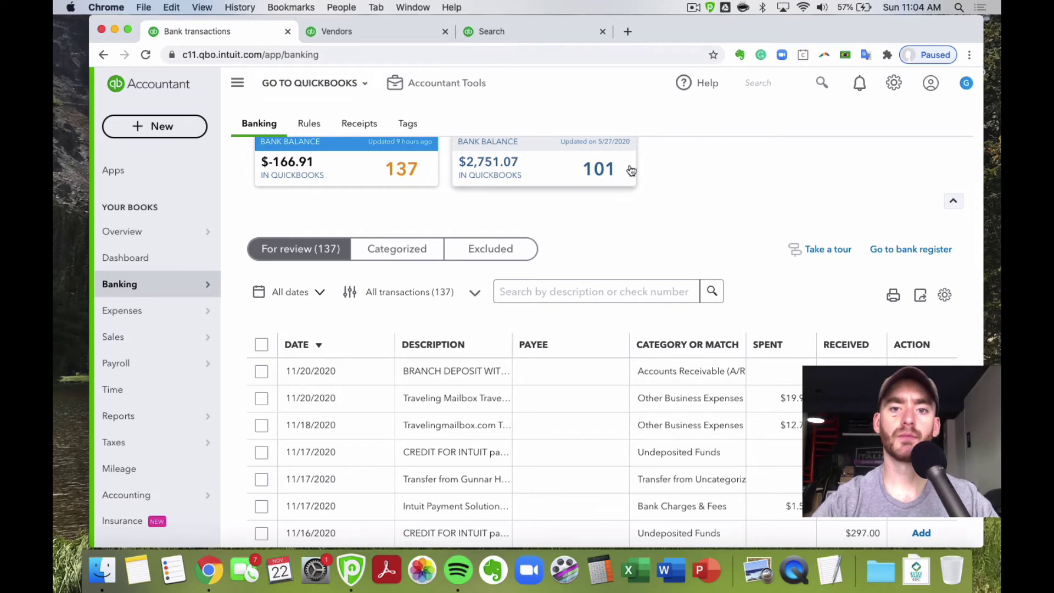
{"action": "scroll", "coordinate": [710, 324], "scroll_direction": "up", "scroll_amount": 2}
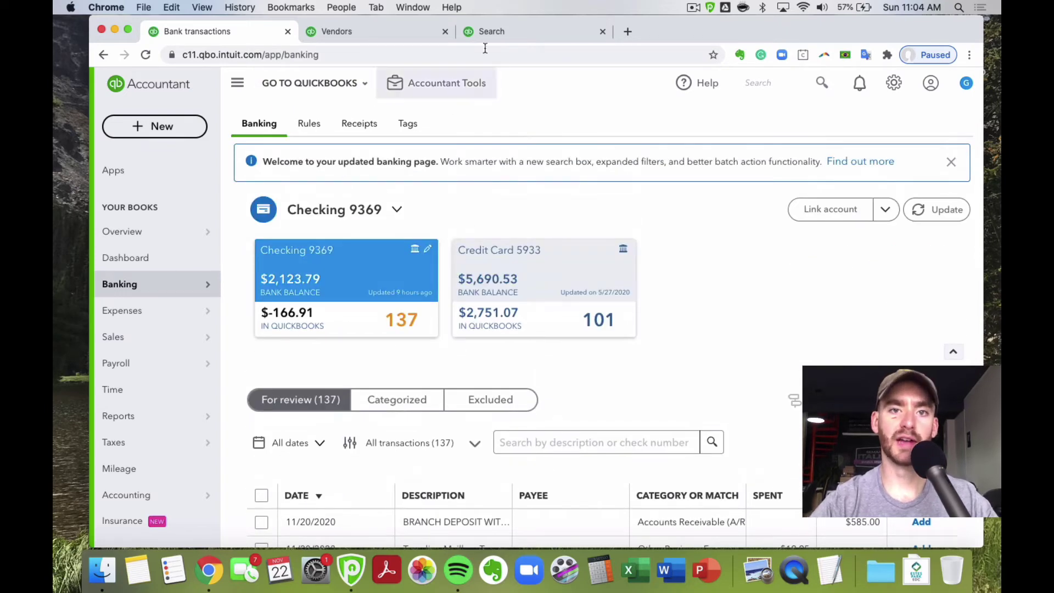
Move the Search tab between Bank transactions and Vendors, detach it, then redock it.
{"action": "mouse_move", "coordinate": [506, 34]}
{"action": "left_mouse_down"}
{"action": "mouse_move", "coordinate": [319, 31]}
{"action": "mouse_move", "coordinate": [516, 36]}
{"action": "mouse_move", "coordinate": [373, 104]}
{"action": "mouse_move", "coordinate": [510, 29]}
{"action": "left_mouse_up"}
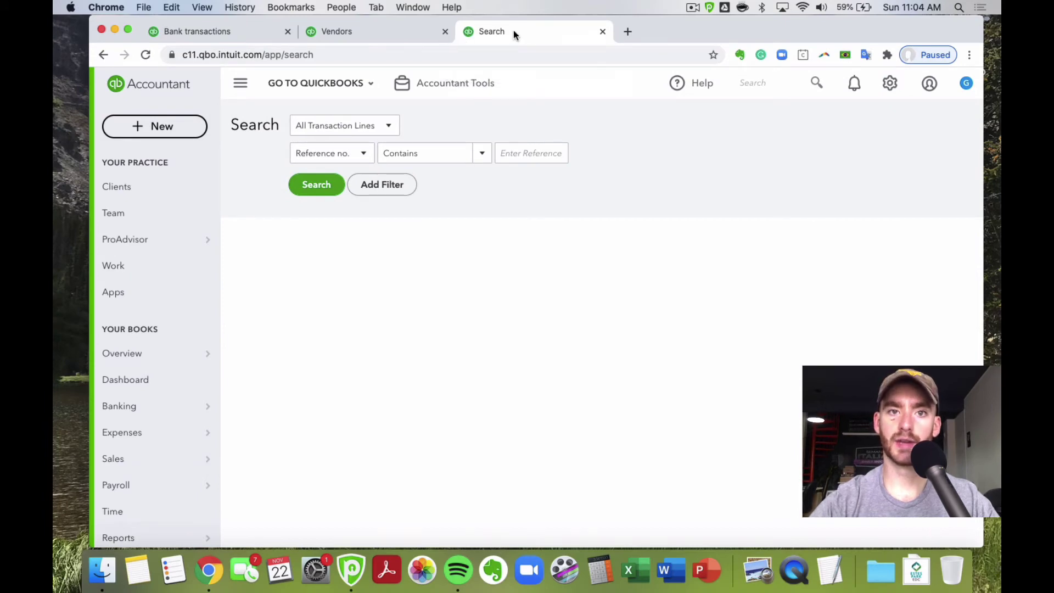
{"action": "left_click_drag", "start_coordinate": [514, 34], "coordinate": [472, 80]}
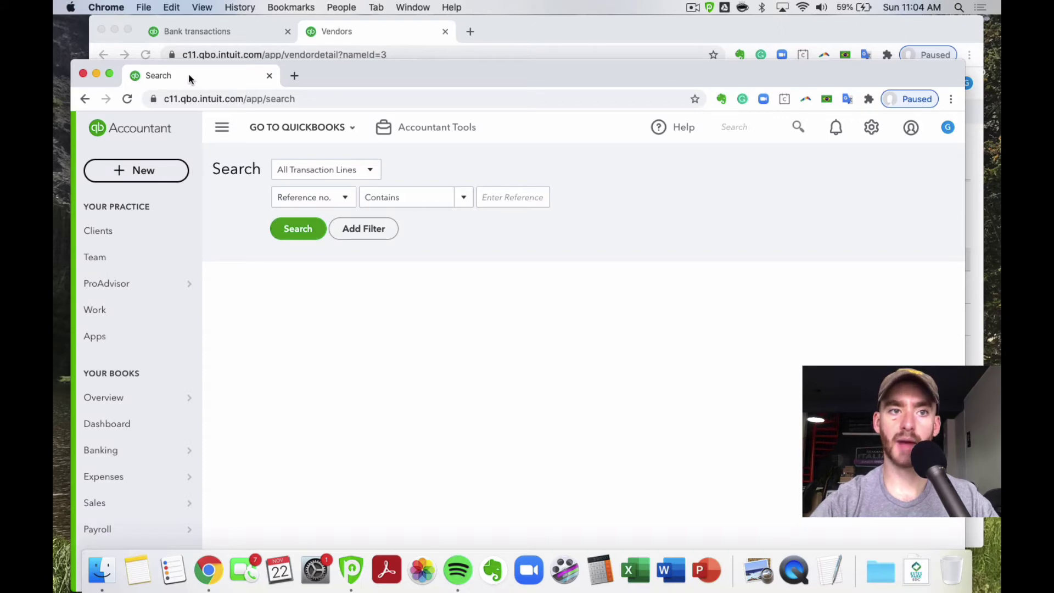
{"action": "left_click_drag", "start_coordinate": [193, 69], "coordinate": [528, 33]}
Check the Vendors tab, then load Reports from the sidebar in the Bank transactions tab.
{"action": "left_click", "coordinate": [352, 25]}
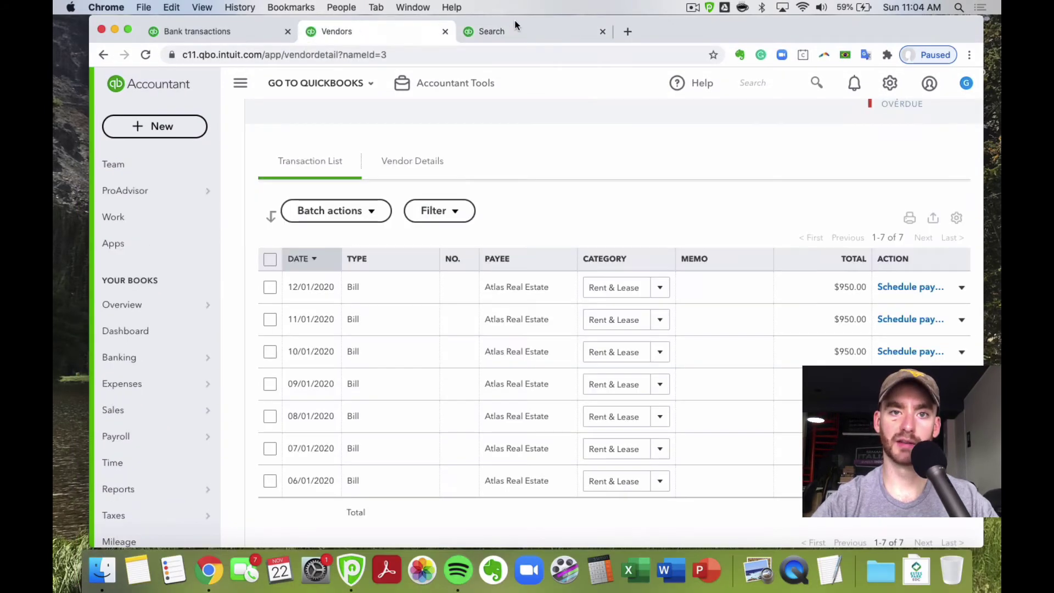
{"action": "left_click", "coordinate": [207, 31]}
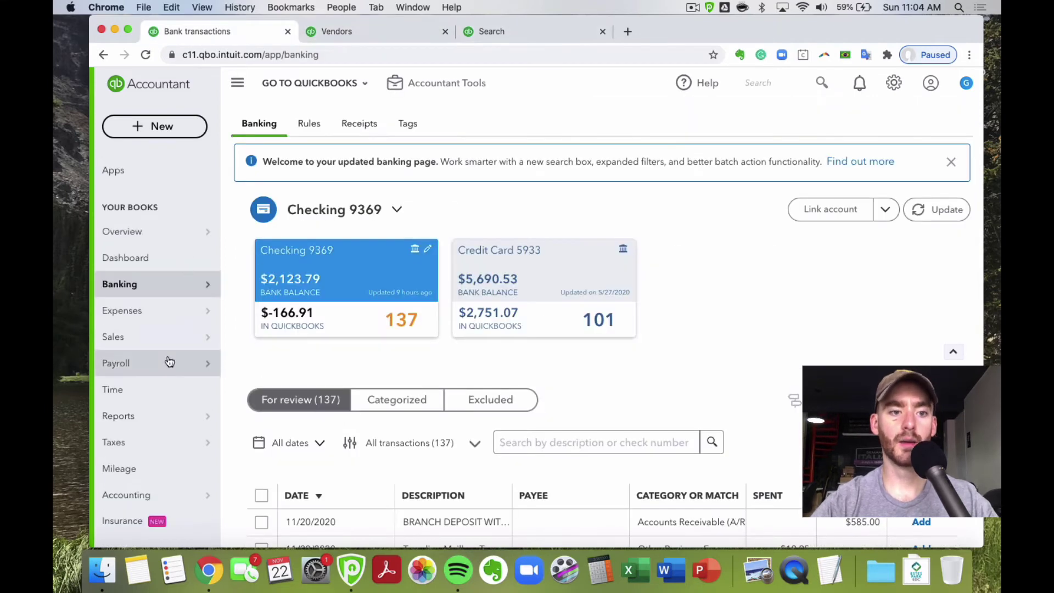
{"action": "left_click", "coordinate": [248, 418]}
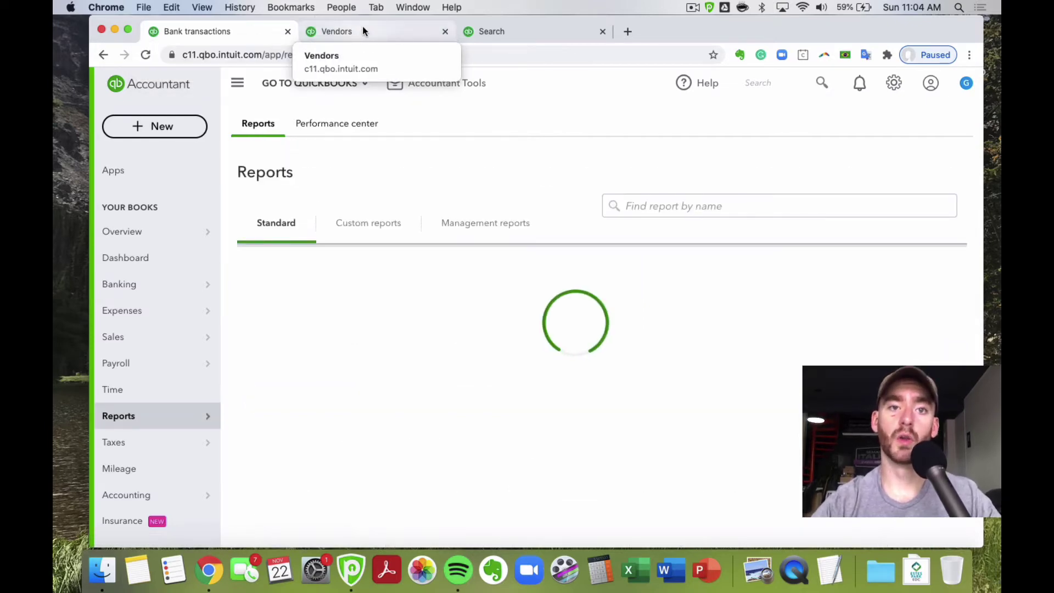
Close the Search tab, leaving the Vendors tab unchanged.
{"action": "left_click", "coordinate": [603, 31]}
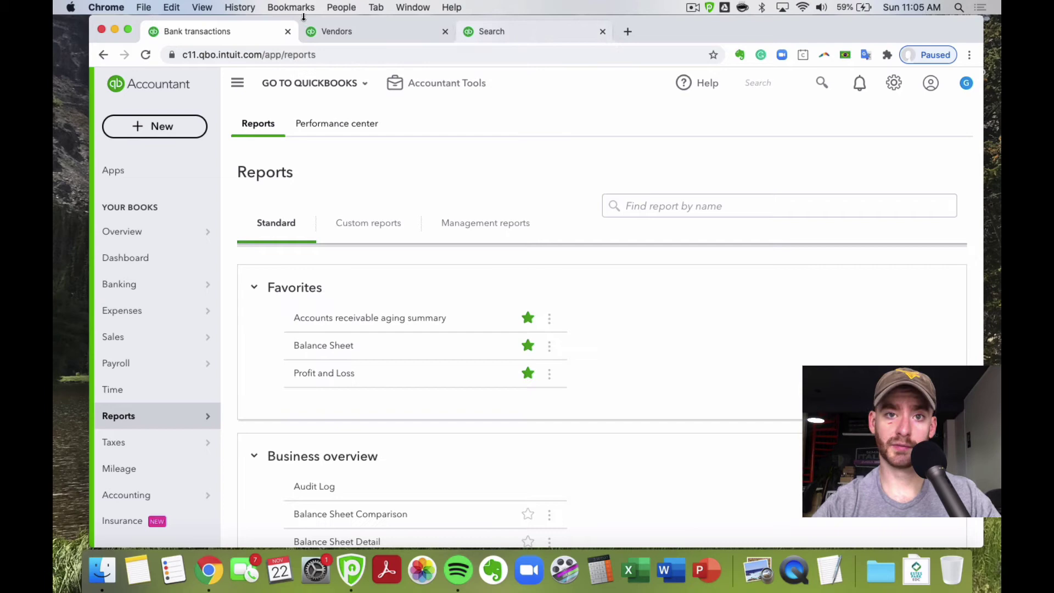
{"action": "right_click", "coordinate": [343, 34]}
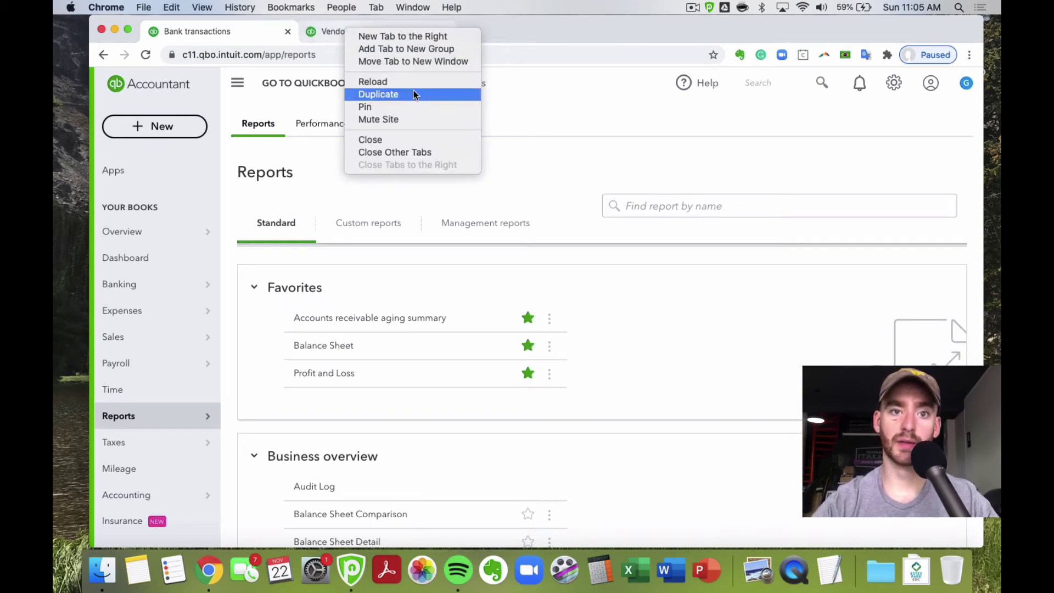
{"action": "left_click", "coordinate": [583, 25]}
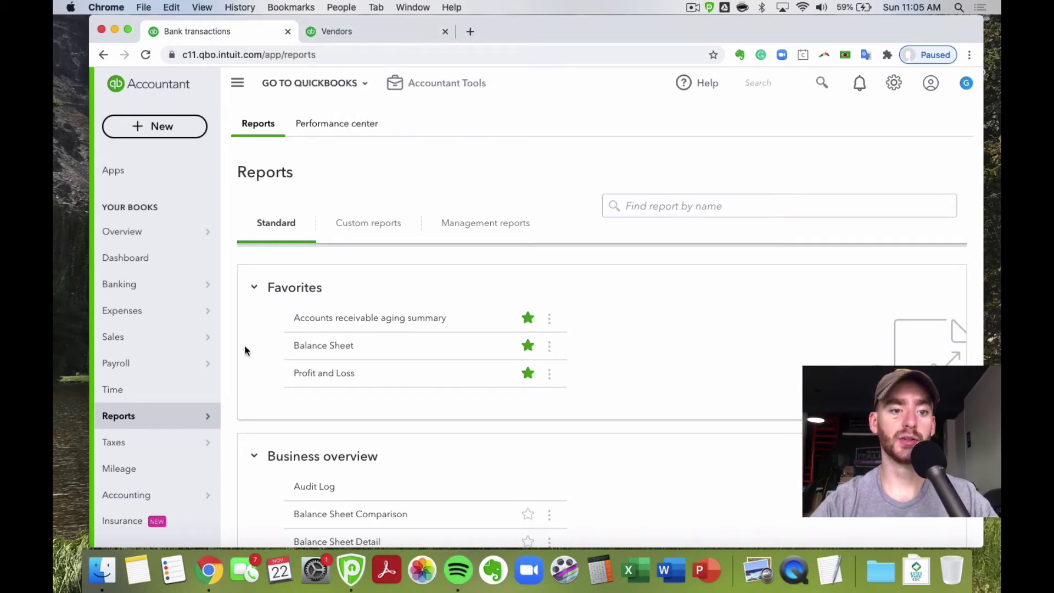
Open the sidebar's Reports link in a new browser tab.
{"action": "mouse_move", "coordinate": [172, 422]}
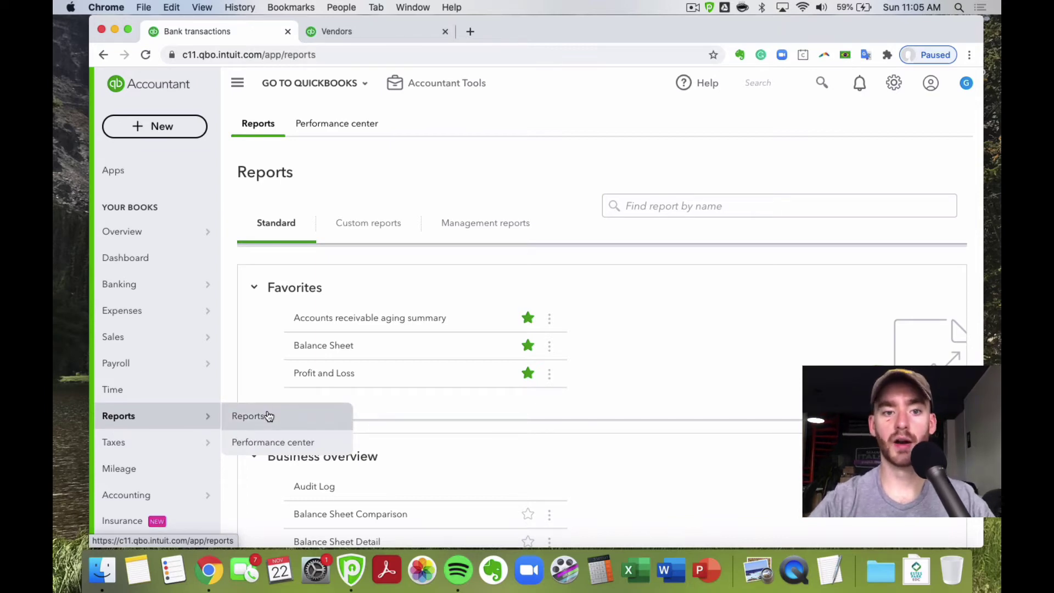
{"action": "right_click", "coordinate": [268, 416]}
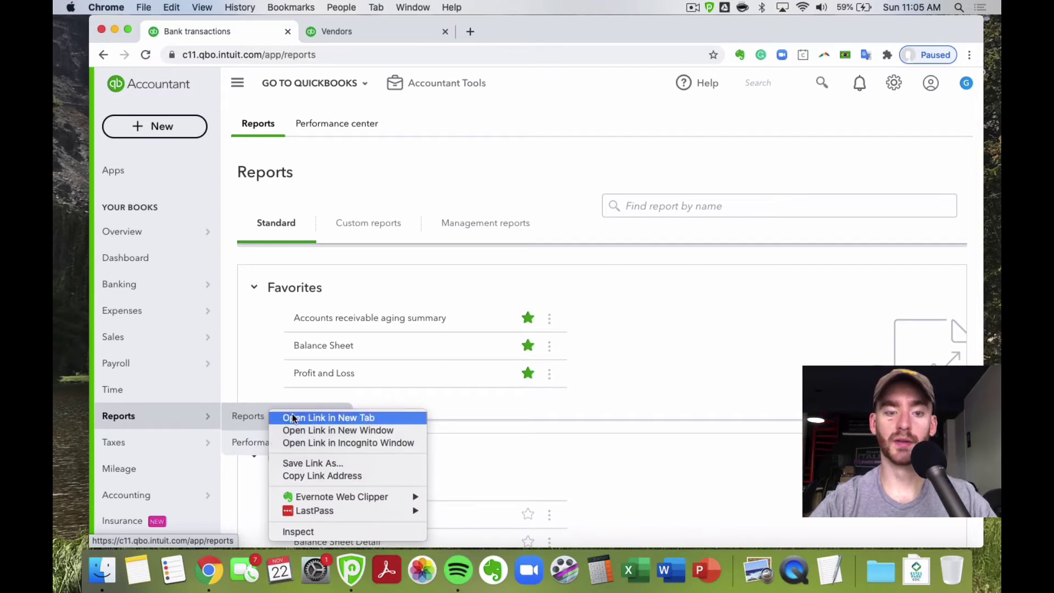
{"action": "left_click", "coordinate": [293, 418]}
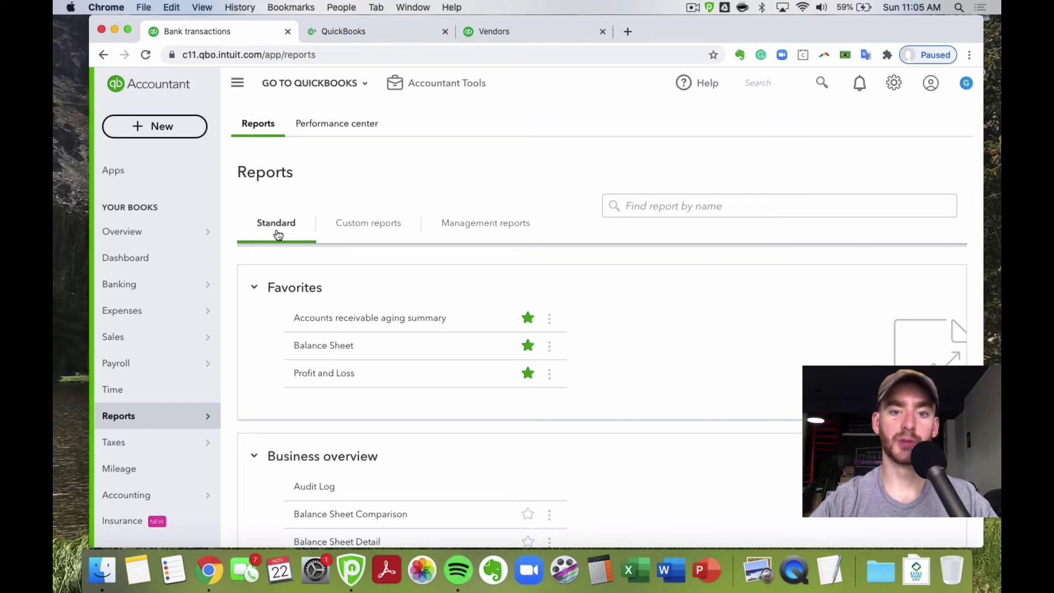
Close the Vendors tab and open the Balance Sheet in the second Reports tab.
{"action": "left_click", "coordinate": [602, 31]}
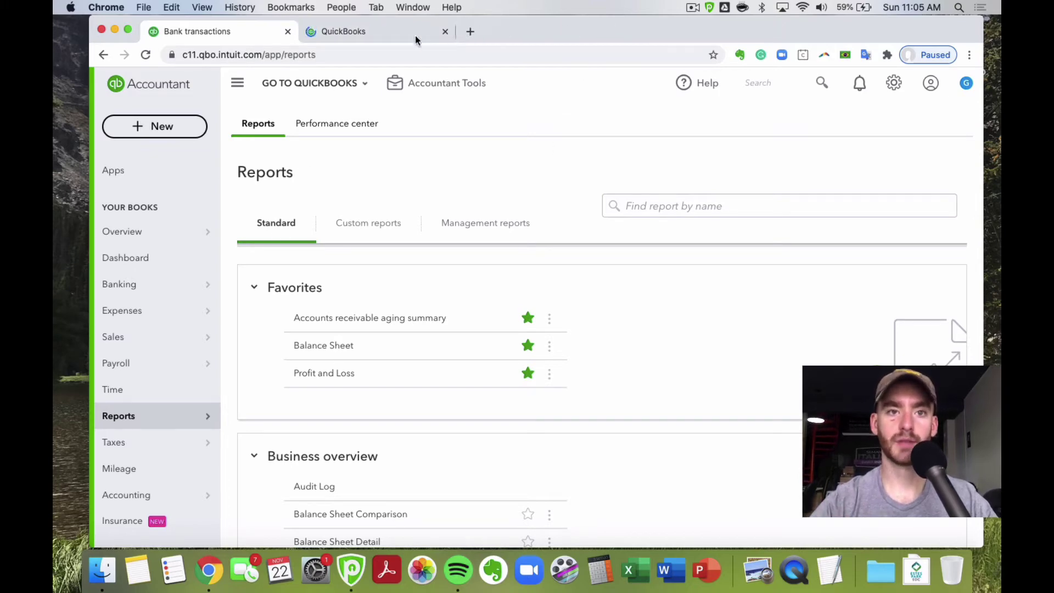
{"action": "left_click", "coordinate": [372, 35]}
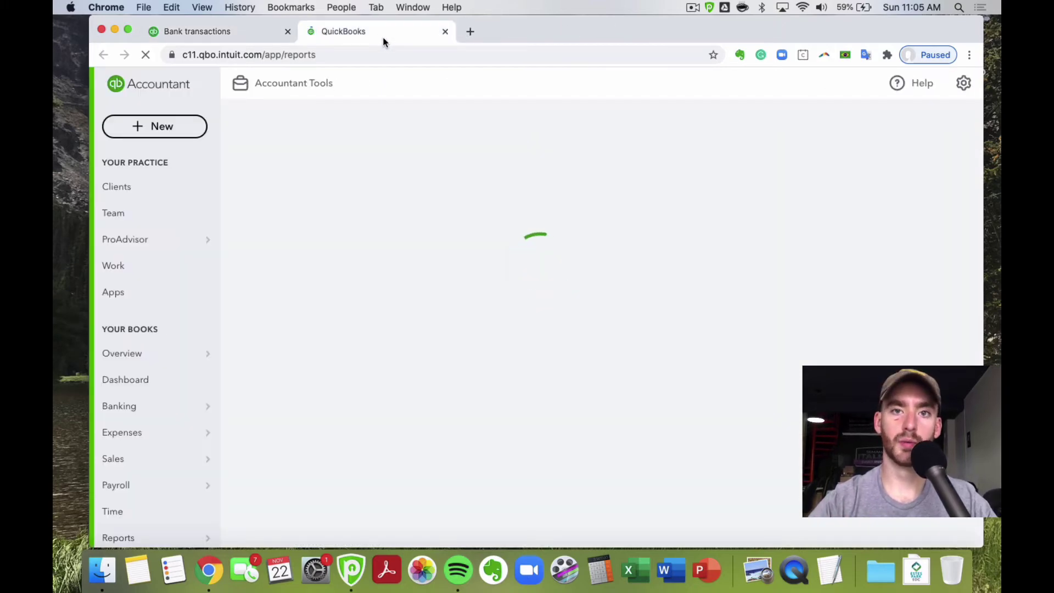
{"action": "left_click", "coordinate": [239, 31]}
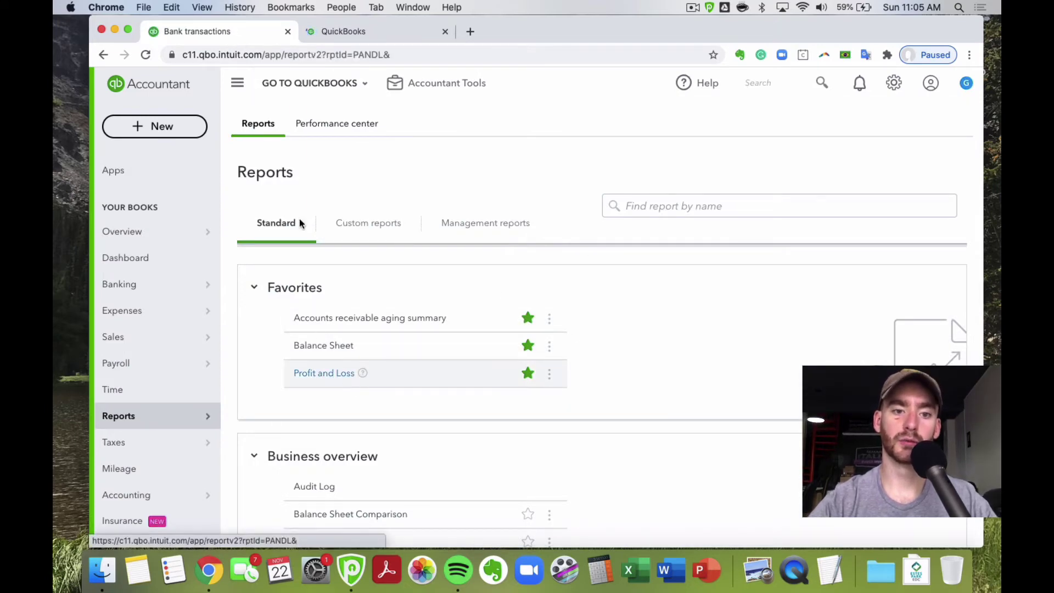
{"action": "left_click", "coordinate": [372, 34]}
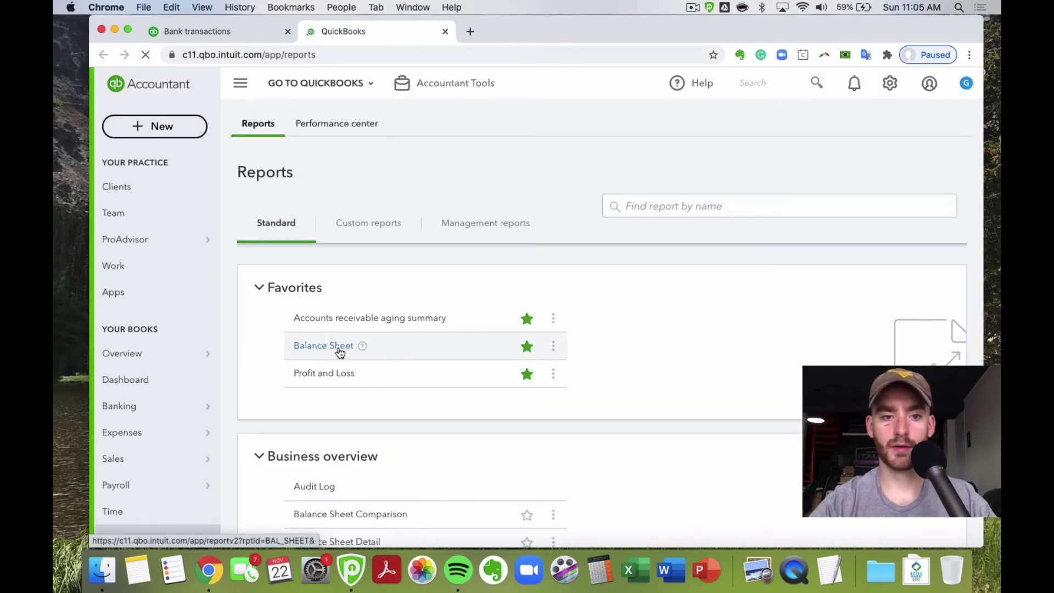
{"action": "left_click", "coordinate": [340, 351]}
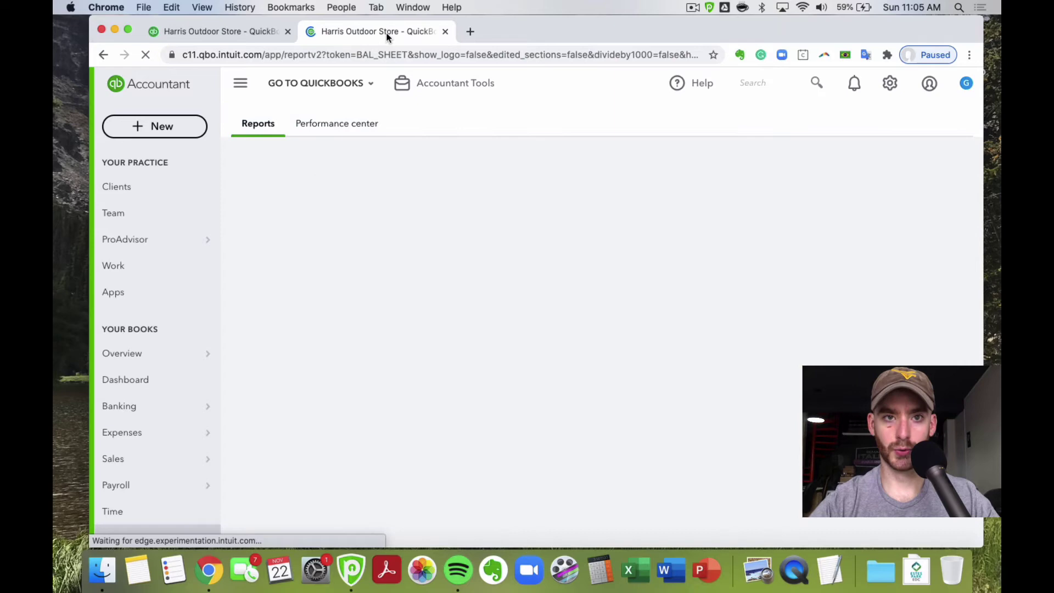
Detach the Balance Sheet into its own window and collapse both windows' navigation sidebars.
{"action": "left_click_drag", "start_coordinate": [342, 35], "coordinate": [522, 4]}
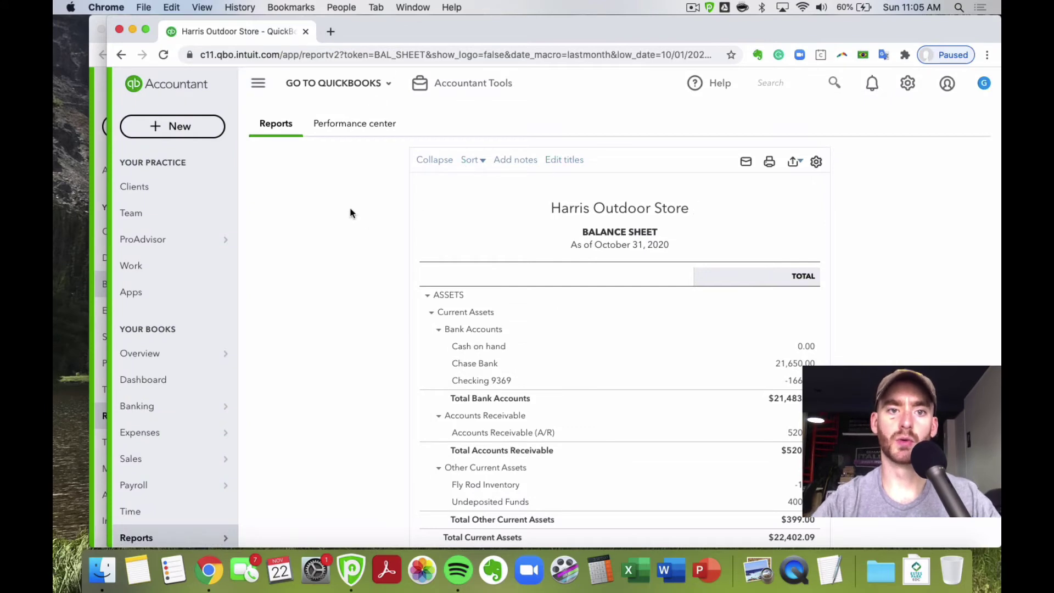
{"action": "left_click", "coordinate": [261, 94]}
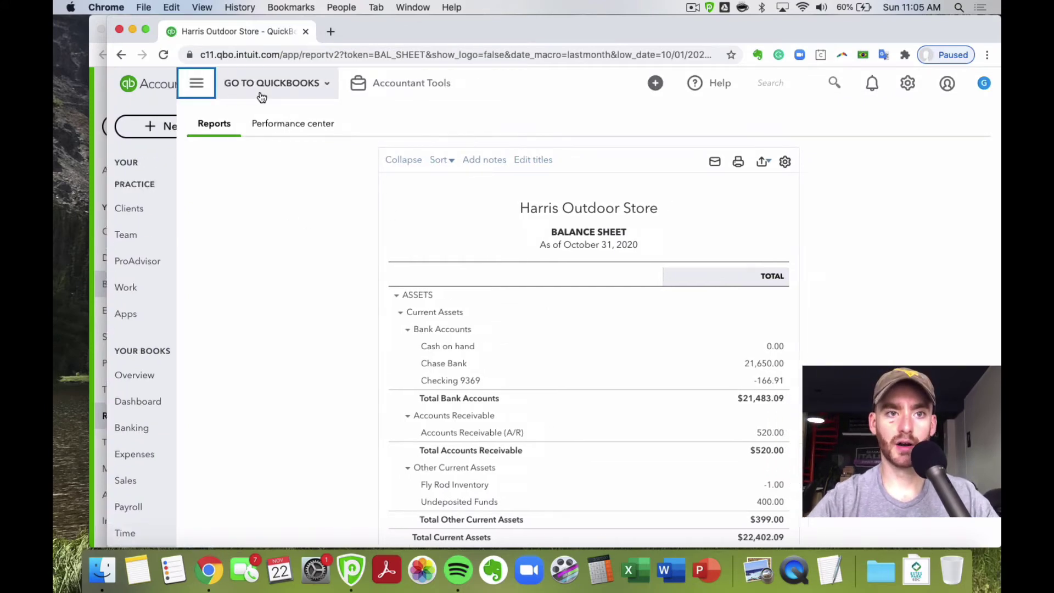
{"action": "left_click_drag", "start_coordinate": [108, 247], "coordinate": [472, 273]}
{"action": "left_click", "coordinate": [330, 236]}
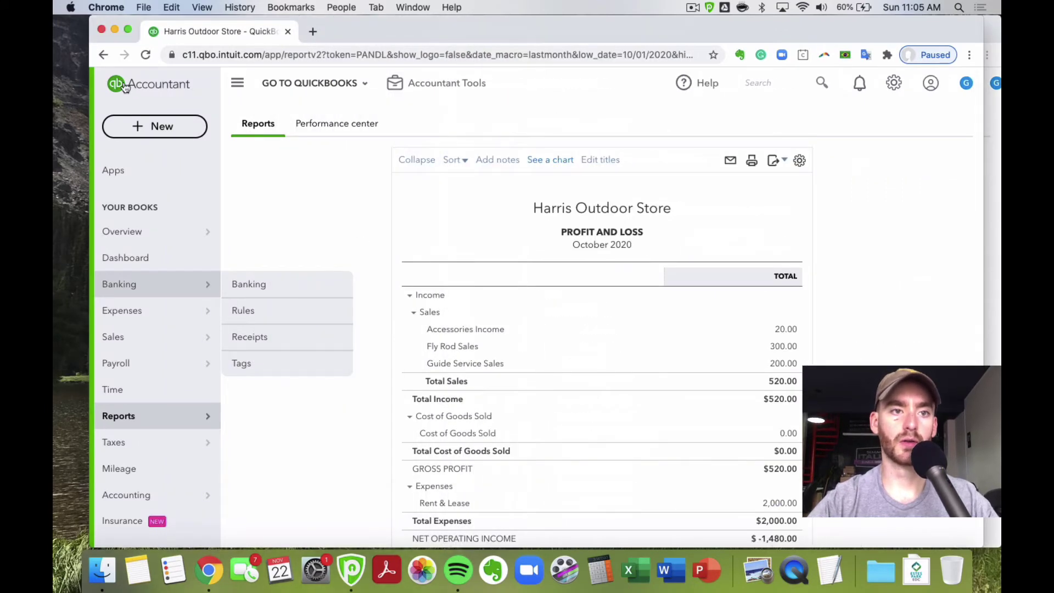
{"action": "left_click", "coordinate": [237, 83]}
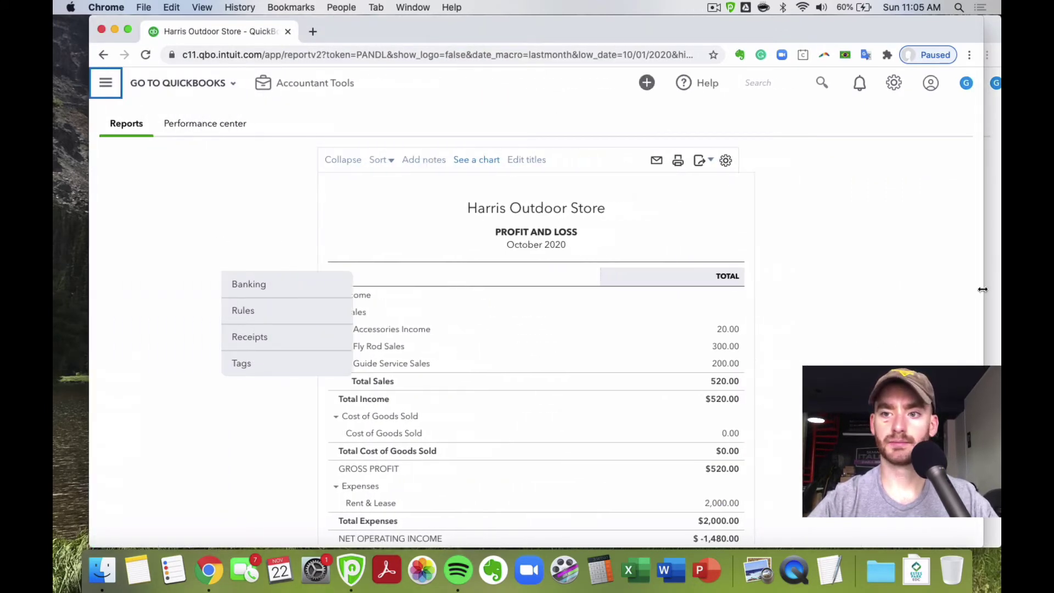
{"action": "left_click_drag", "start_coordinate": [983, 289], "coordinate": [680, 330]}
{"action": "left_click_drag", "start_coordinate": [584, 29], "coordinate": [534, 30]}
{"action": "left_click", "coordinate": [800, 24]}
Merge the Balance Sheet back beside Profit and Loss and widen the combined window.
{"action": "scroll", "coordinate": [775, 306], "scroll_direction": "down", "scroll_amount": 2}
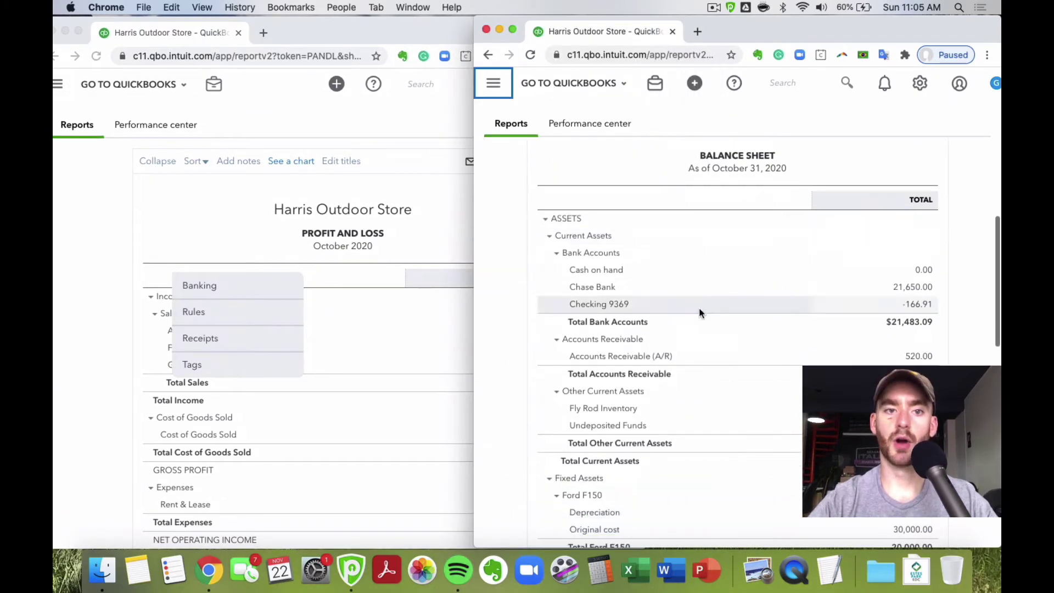
{"action": "scroll", "coordinate": [460, 335], "scroll_direction": "down", "scroll_amount": 2}
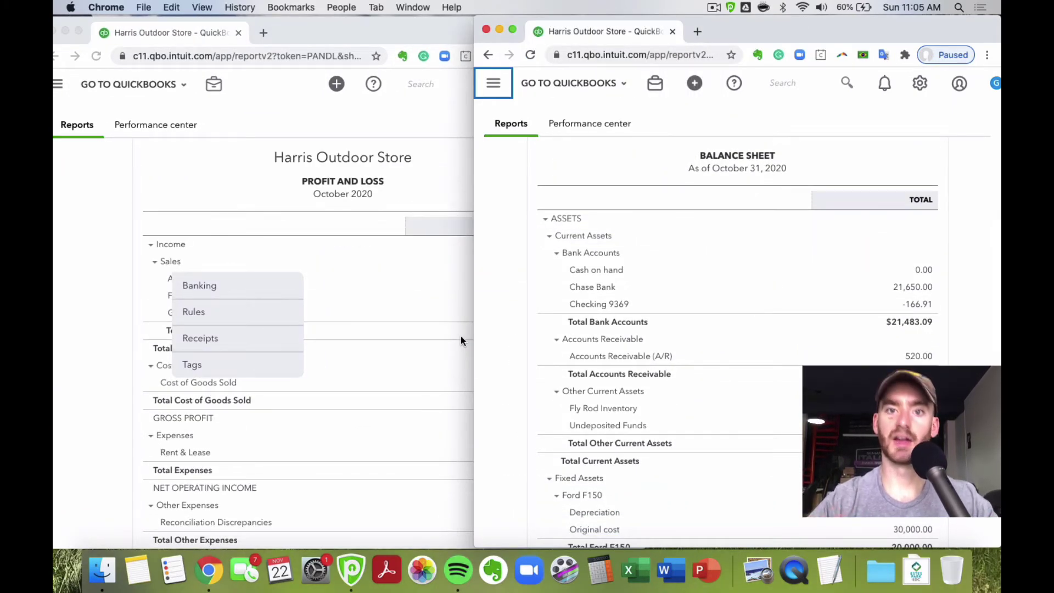
{"action": "left_click_drag", "start_coordinate": [621, 38], "coordinate": [324, 34]}
{"action": "left_click_drag", "start_coordinate": [484, 39], "coordinate": [574, 12]}
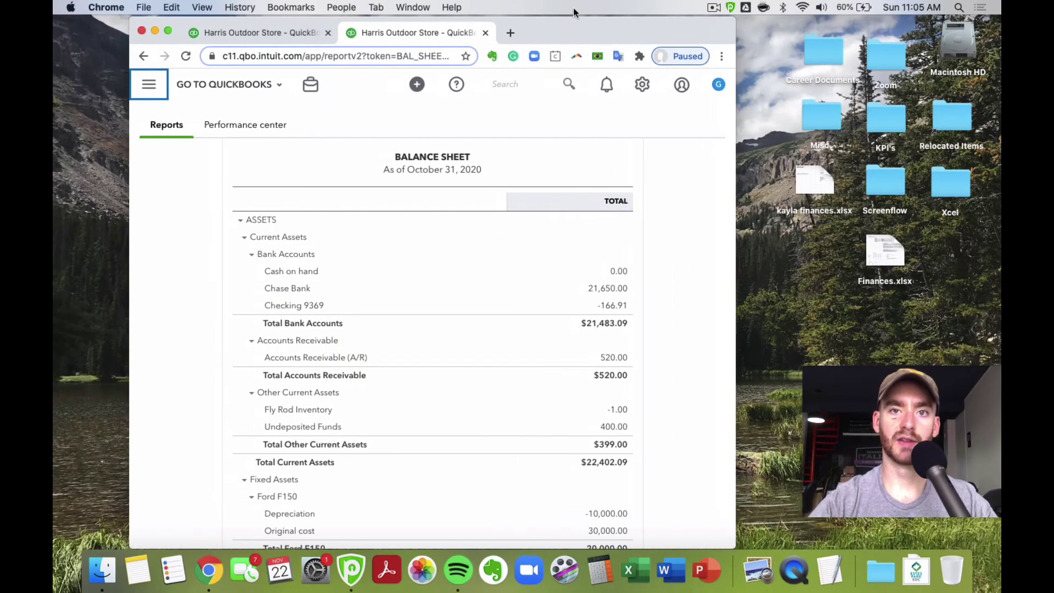
{"action": "left_click_drag", "start_coordinate": [737, 232], "coordinate": [952, 231]}
{"action": "left_click_drag", "start_coordinate": [128, 251], "coordinate": [83, 251]}
{"action": "left_click_drag", "start_coordinate": [289, 22], "coordinate": [309, 5]}
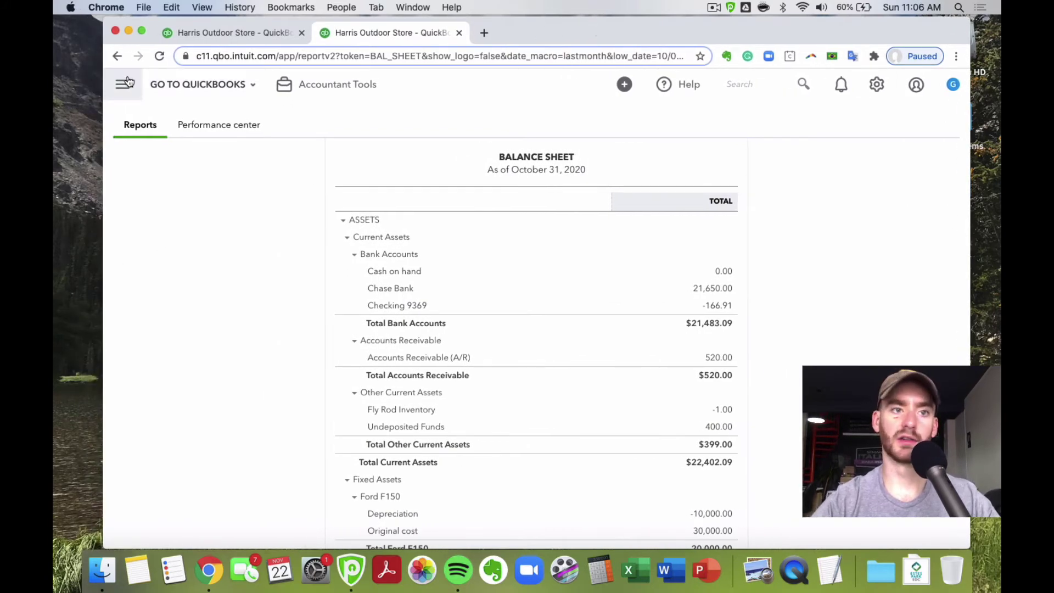
Open the dashboard, then load Bank transactions for Checking 9369 in the first tab.
{"action": "scroll", "coordinate": [184, 335], "scroll_direction": "down", "scroll_amount": 2}
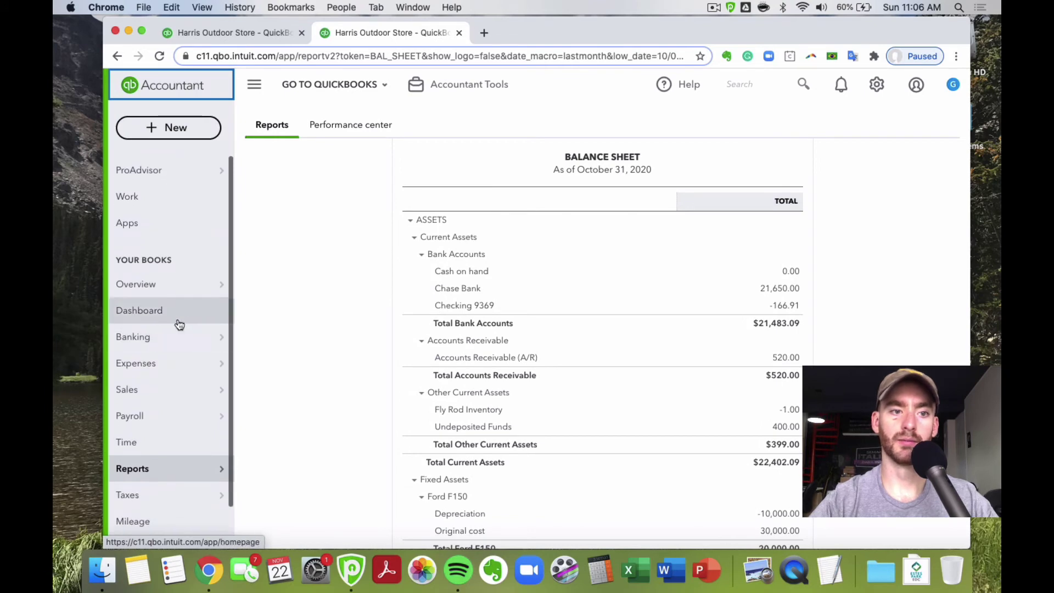
{"action": "left_click", "coordinate": [178, 321]}
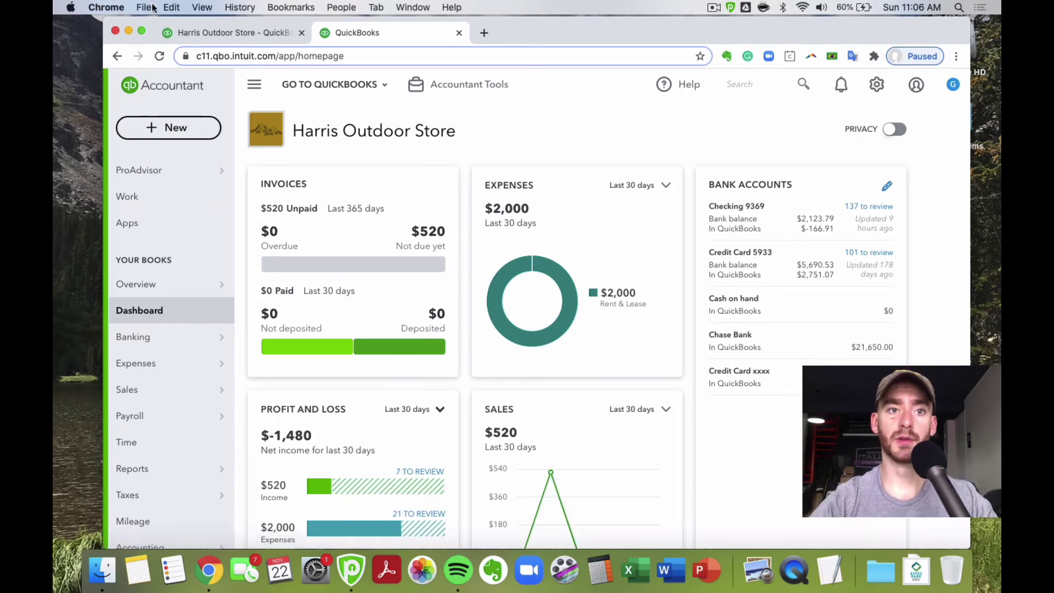
{"action": "left_click", "coordinate": [228, 33]}
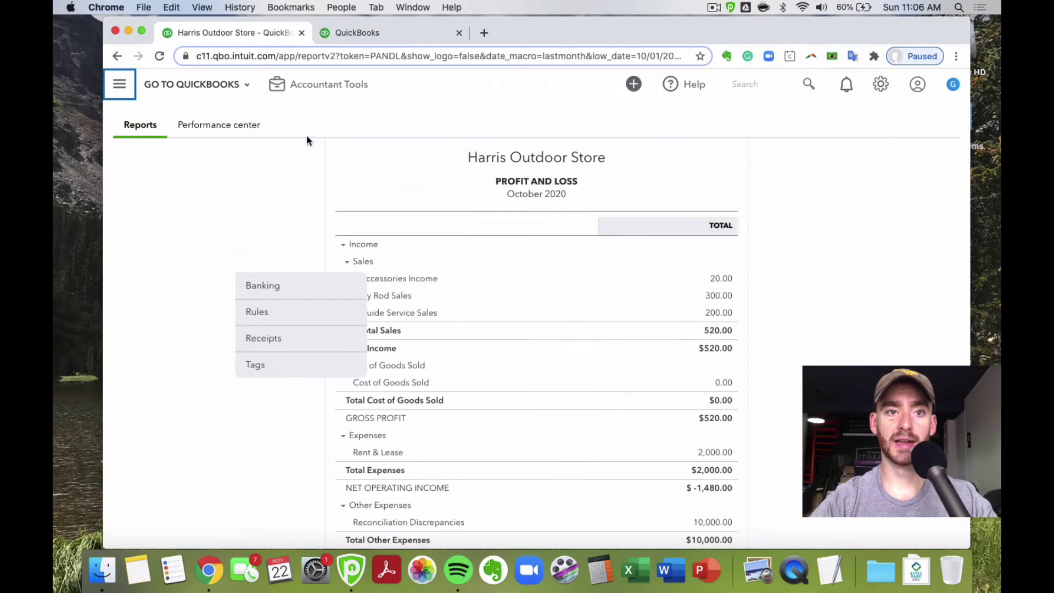
{"action": "left_click", "coordinate": [119, 84]}
{"action": "mouse_move", "coordinate": [176, 407]}
{"action": "left_click", "coordinate": [283, 403]}
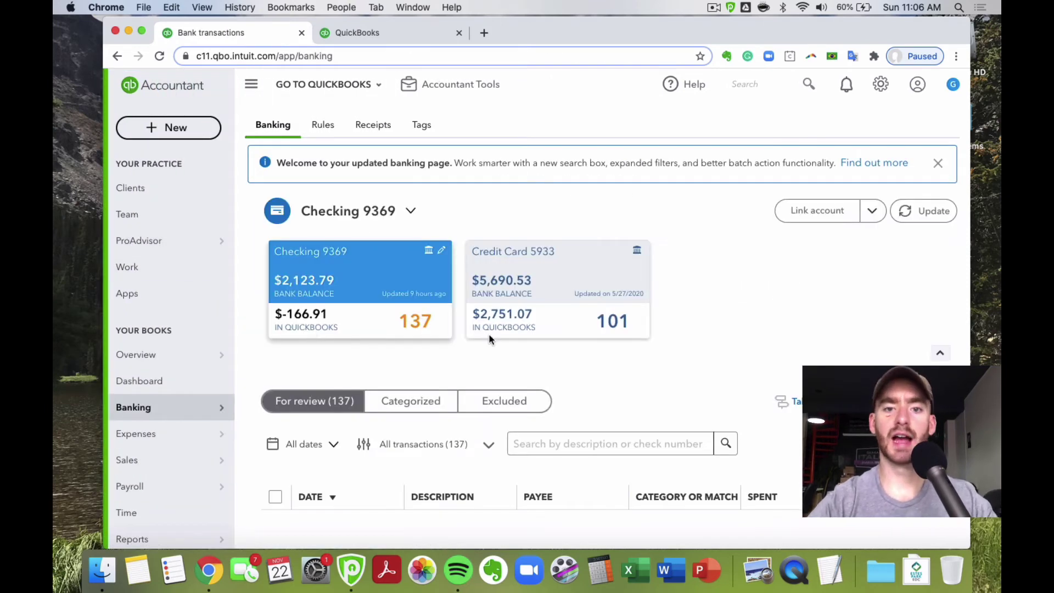
{"action": "scroll", "coordinate": [511, 329], "scroll_direction": "down", "scroll_amount": 3}
{"action": "scroll", "coordinate": [518, 479], "scroll_direction": "down", "scroll_amount": 3}
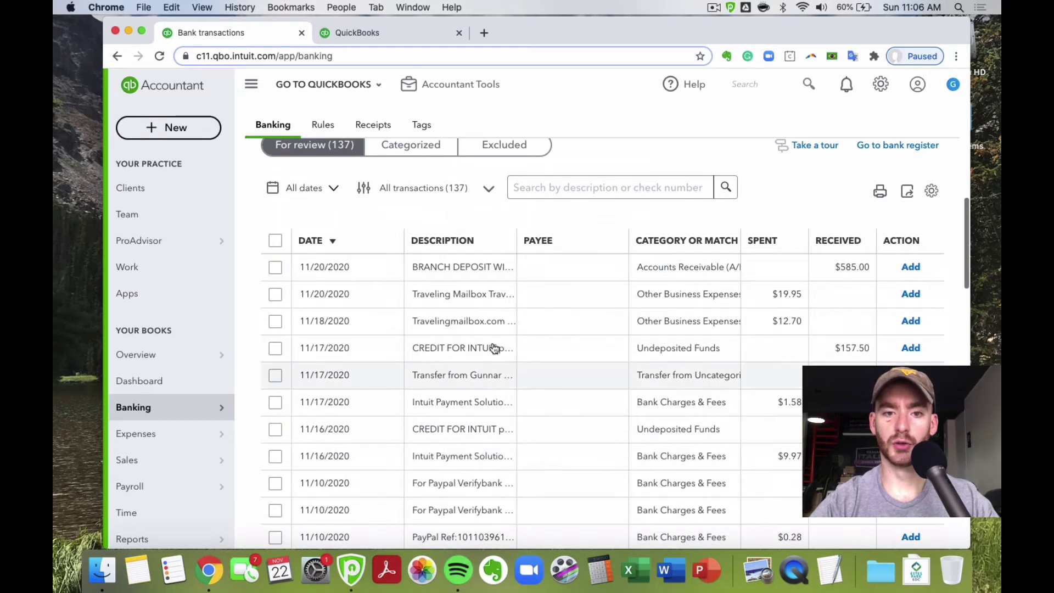
{"action": "scroll", "coordinate": [503, 360], "scroll_direction": "up", "scroll_amount": 5}
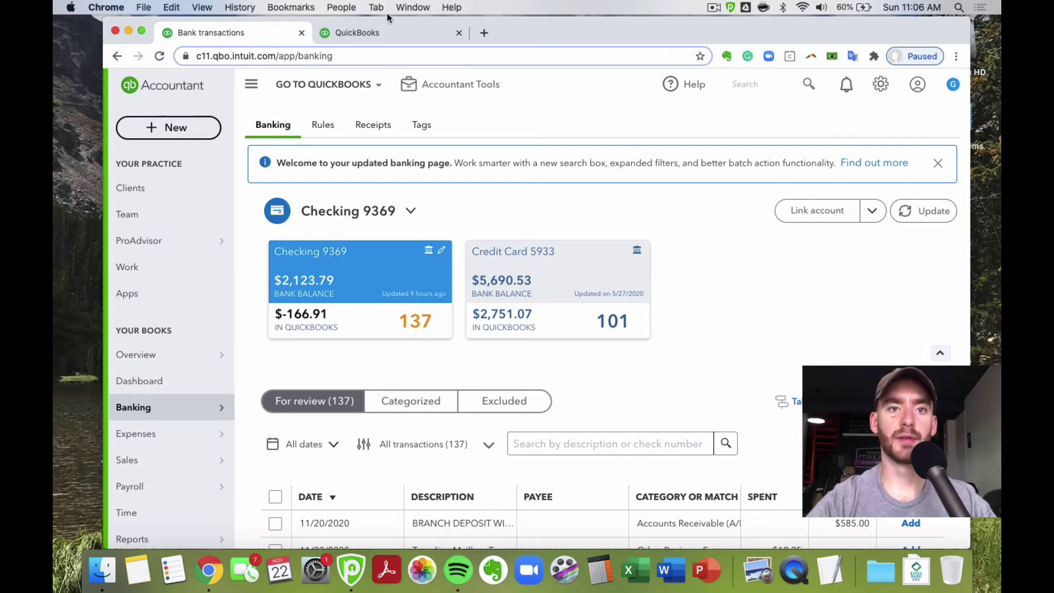
Glance at the dashboard tab, then return to the Bank transactions tab.
{"action": "left_click", "coordinate": [386, 32]}
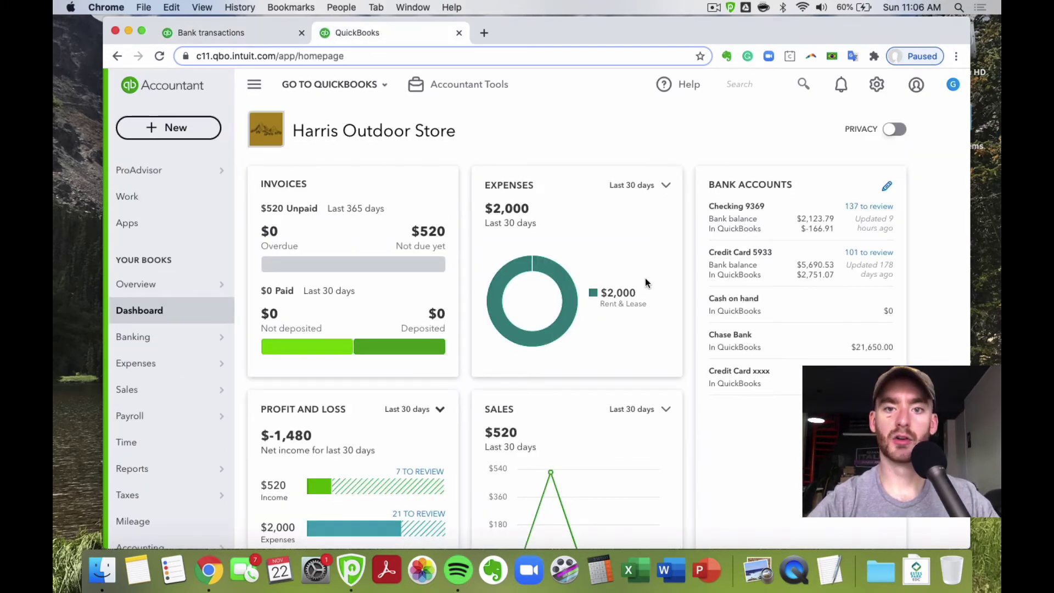
{"action": "left_click", "coordinate": [231, 32]}
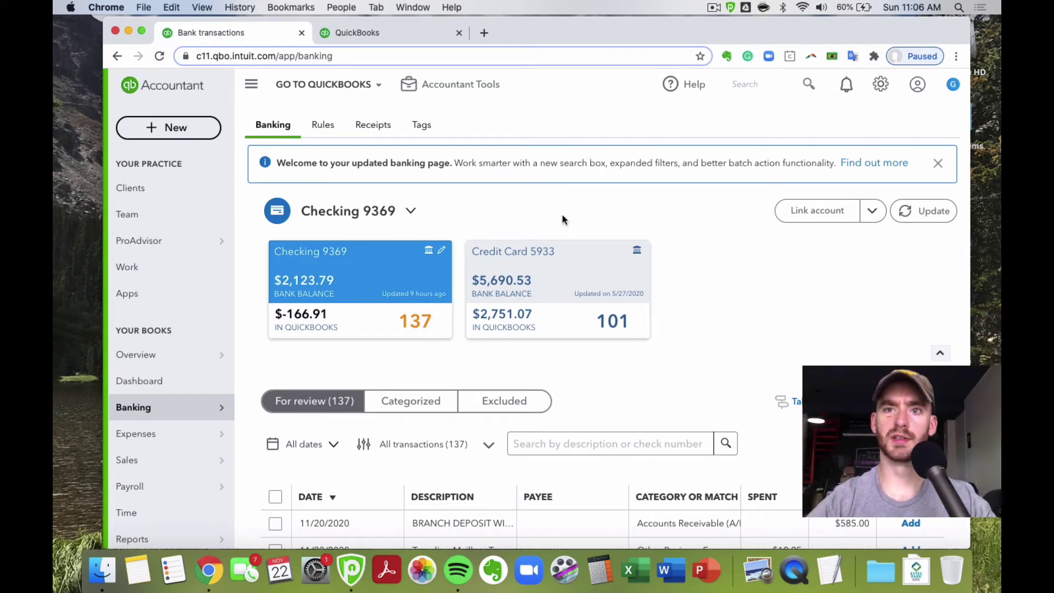
{"action": "left_click_drag", "start_coordinate": [608, 37], "coordinate": [604, 37]}
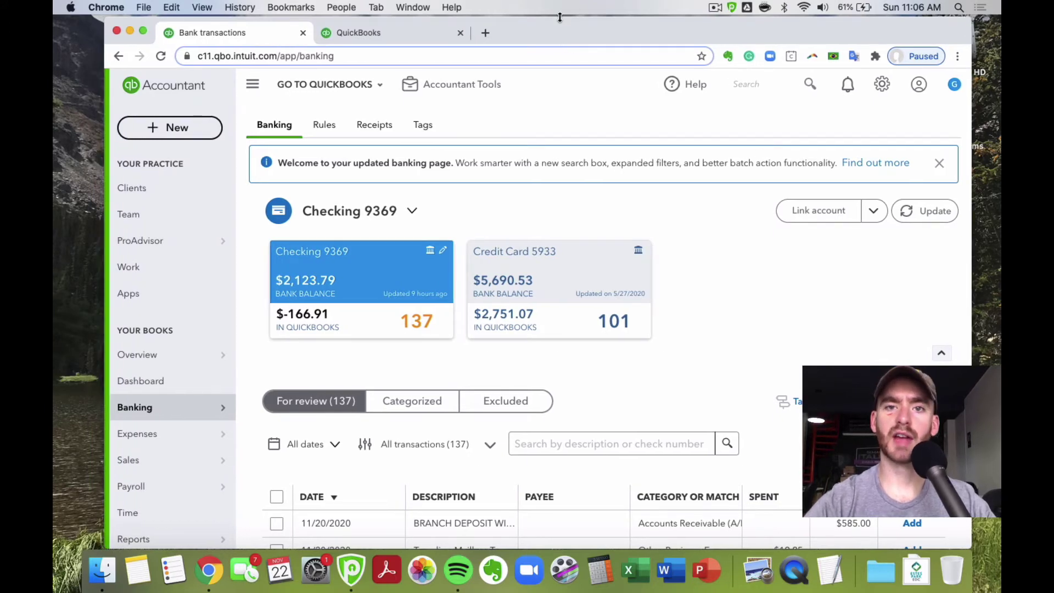
{"action": "left_click_drag", "start_coordinate": [559, 25], "coordinate": [552, 21]}
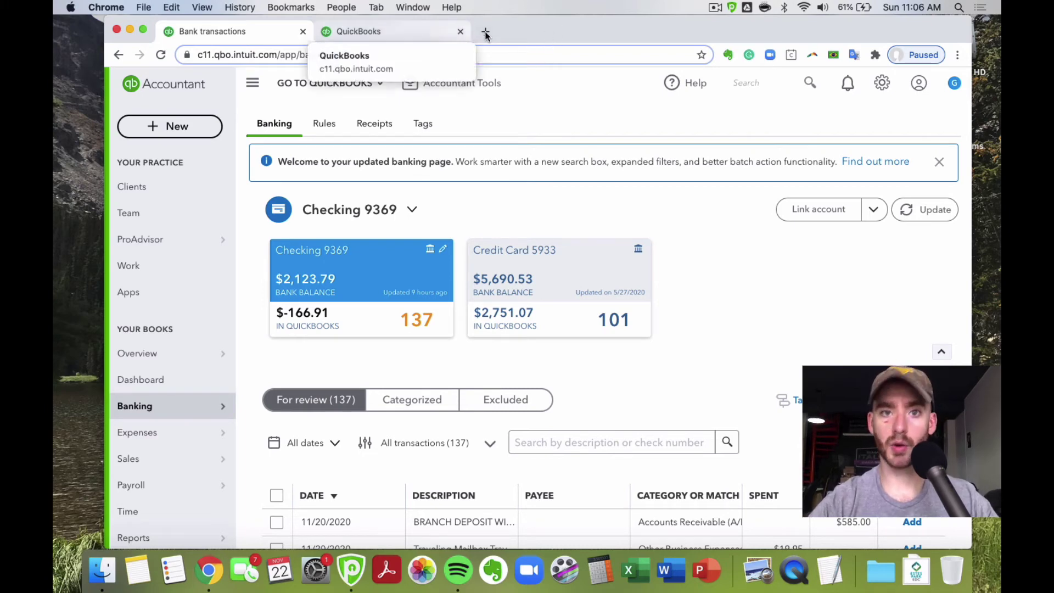
Star the Bank transactions page, keeping the bookmark in the Bookmarks Bar folder.
{"action": "scroll", "coordinate": [542, 211], "scroll_direction": "down", "scroll_amount": 2}
{"action": "scroll", "coordinate": [541, 210], "scroll_direction": "up", "scroll_amount": 2}
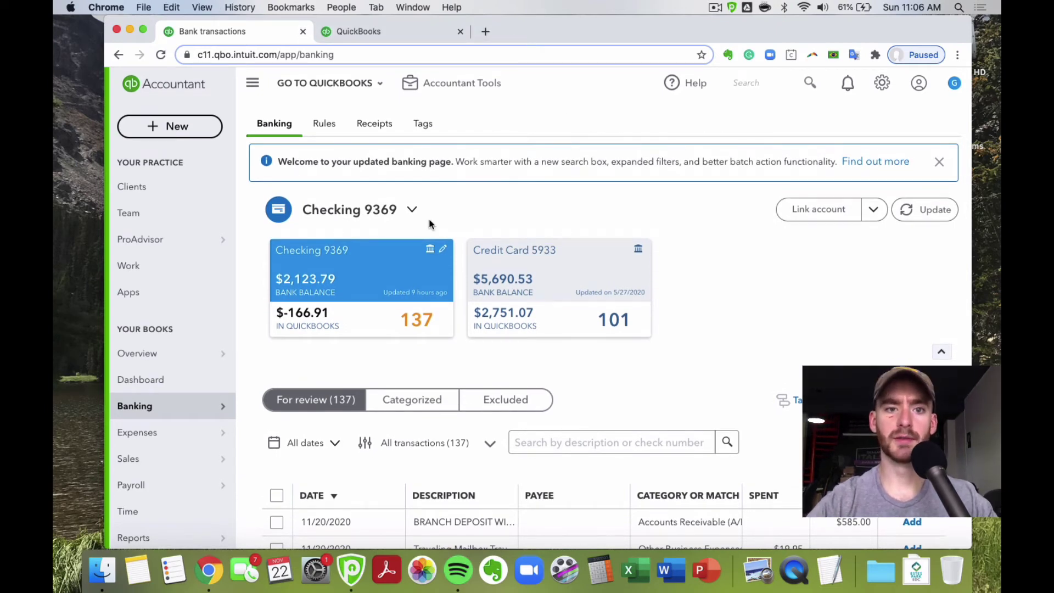
{"action": "left_click", "coordinate": [702, 55]}
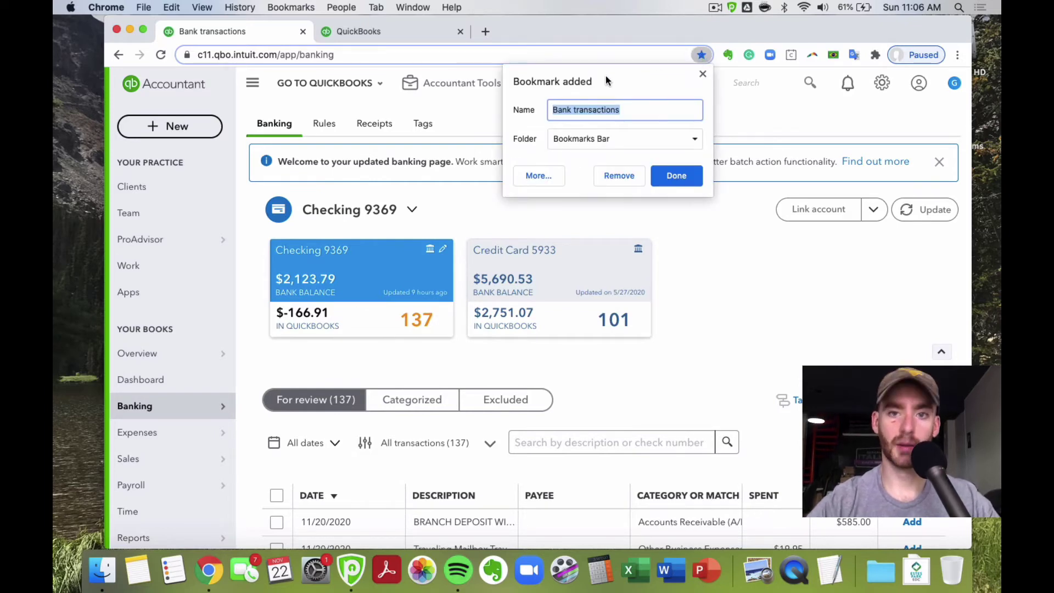
{"action": "left_click", "coordinate": [681, 138]}
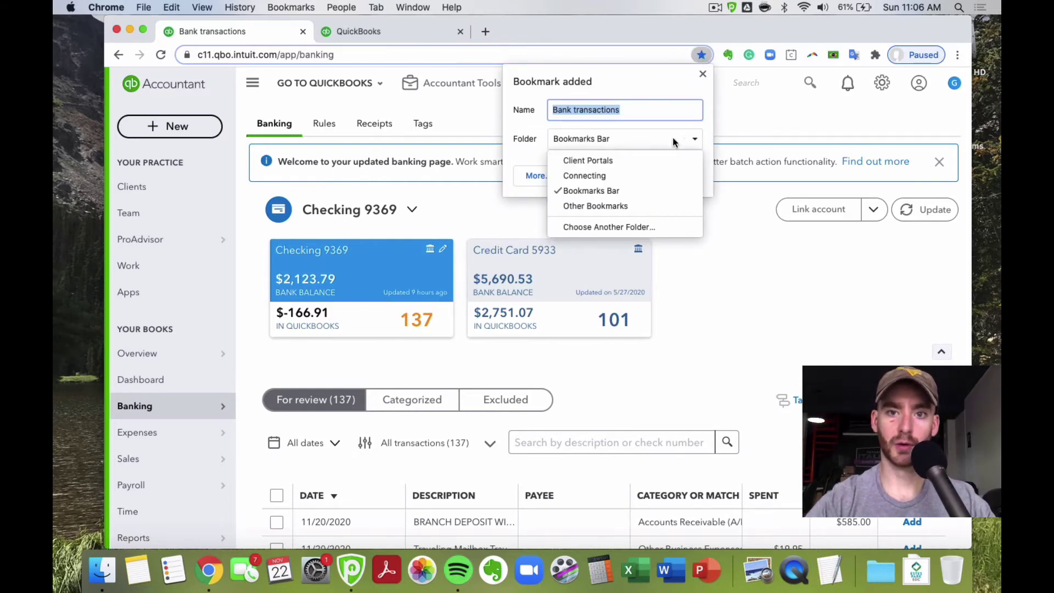
{"action": "left_click", "coordinate": [531, 90]}
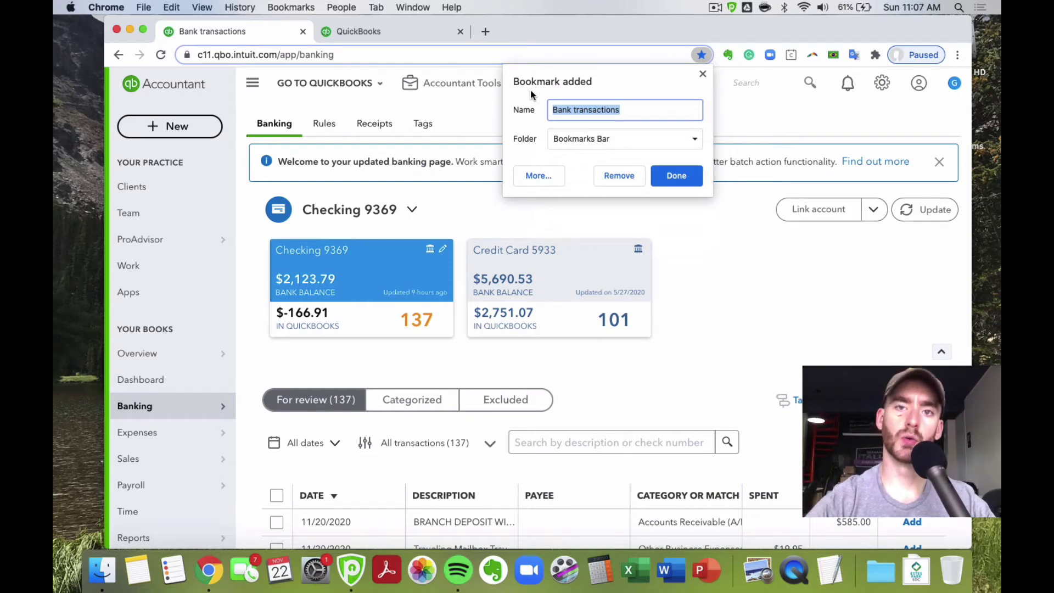
{"action": "left_click", "coordinate": [610, 139]}
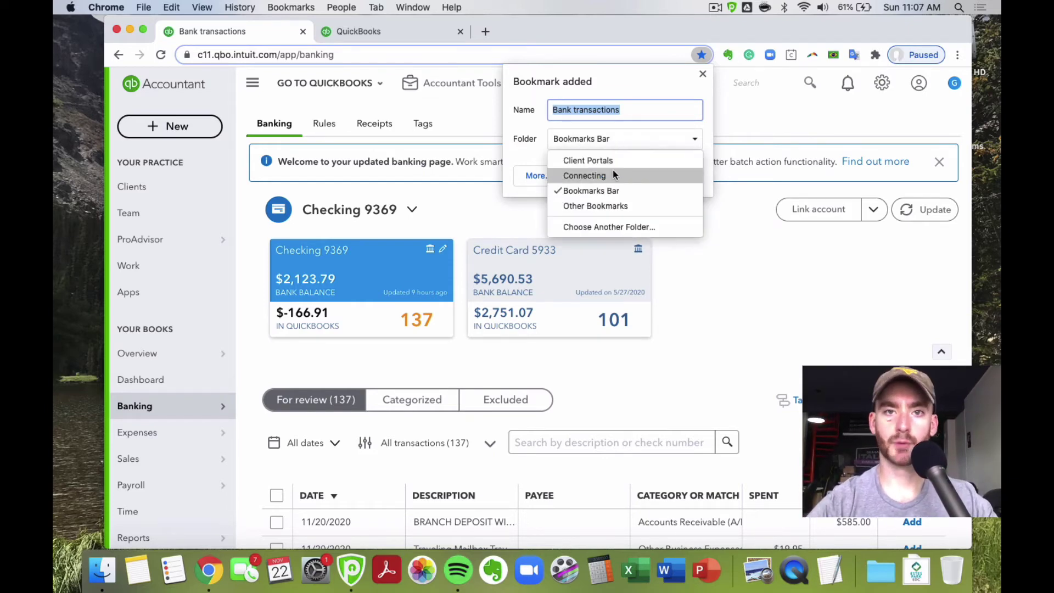
{"action": "left_click", "coordinate": [530, 90]}
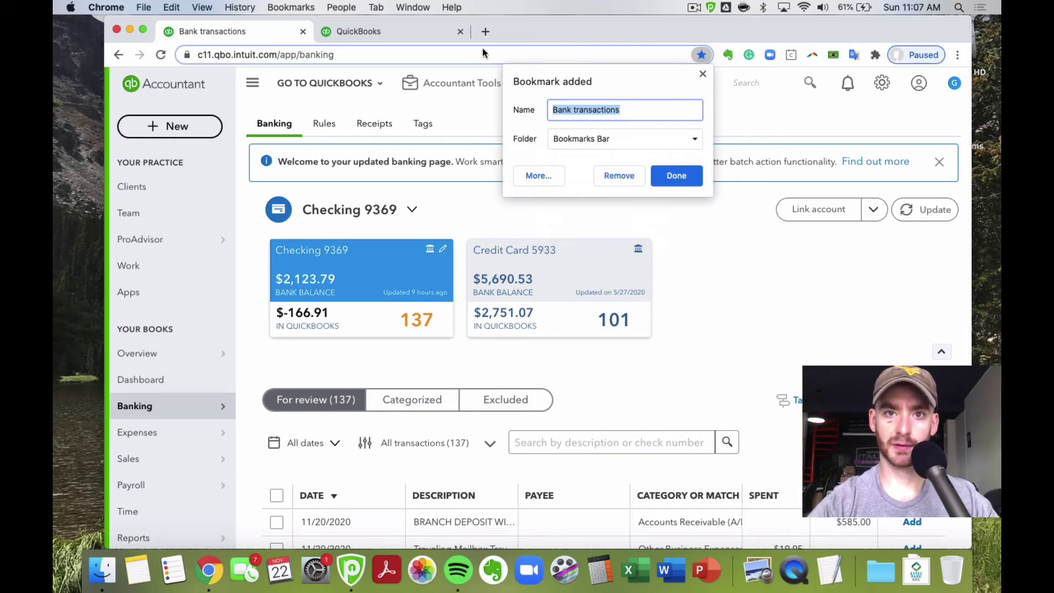
Check the new bookmark in a new tab, then close it and return to Bank transactions.
{"action": "left_click", "coordinate": [486, 32]}
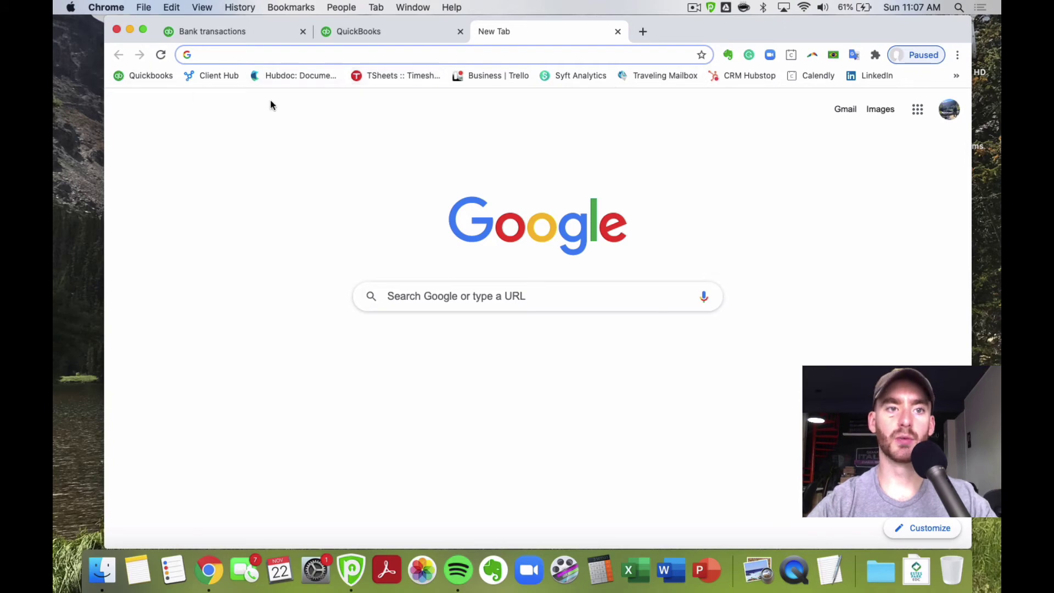
{"action": "left_click", "coordinate": [381, 35]}
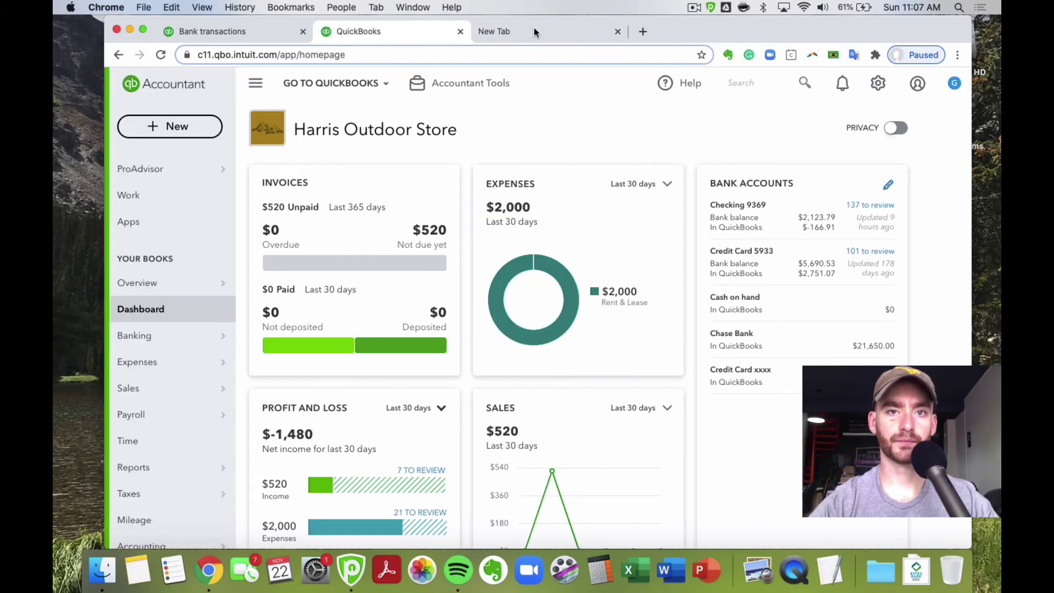
{"action": "left_click", "coordinate": [536, 33]}
{"action": "left_click", "coordinate": [618, 33]}
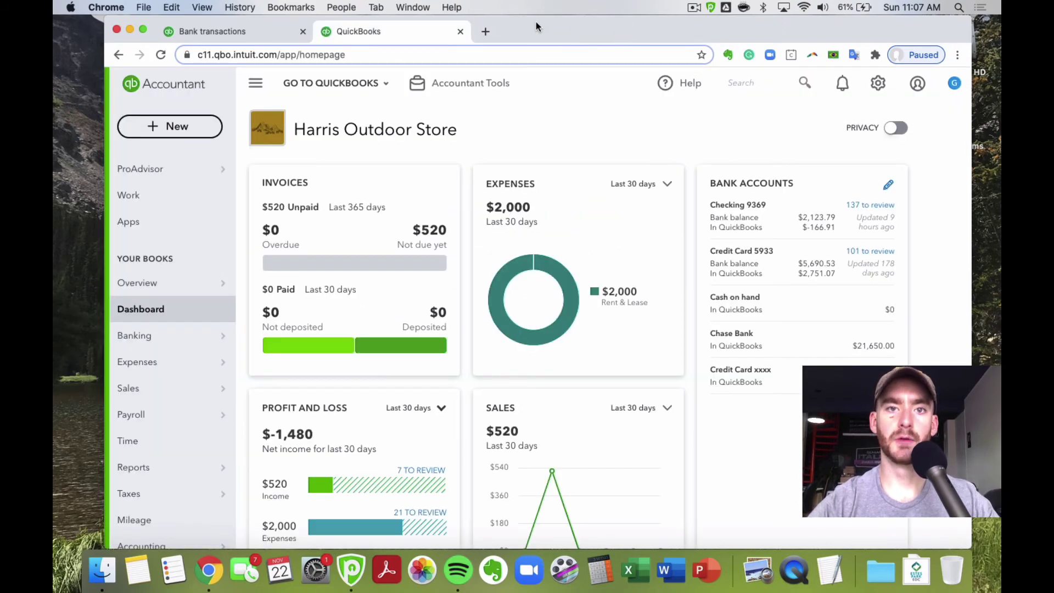
{"action": "key", "text": "super+1"}
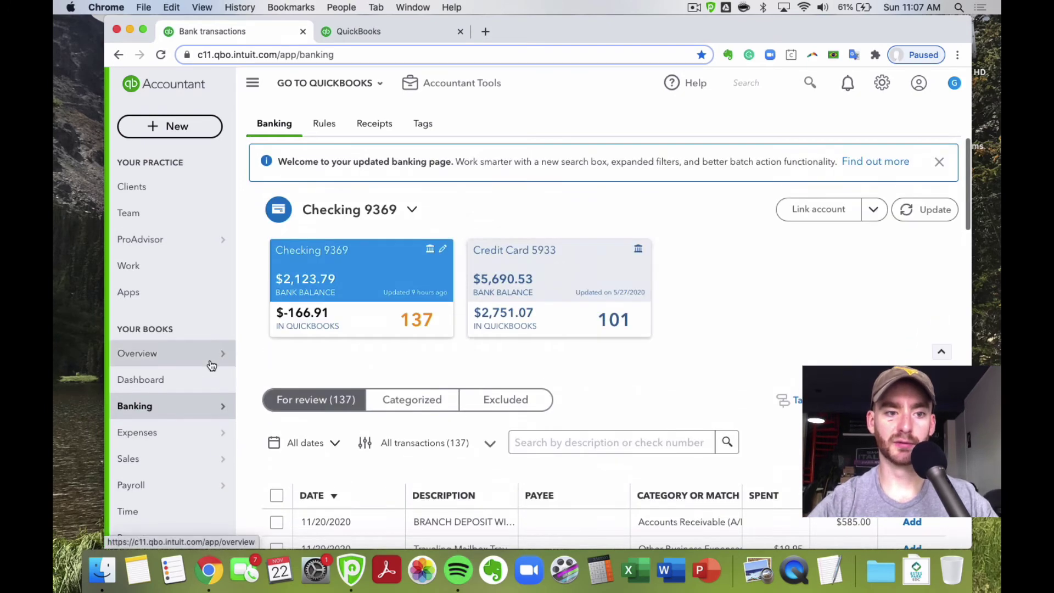
{"action": "scroll", "coordinate": [212, 360], "scroll_direction": "down", "scroll_amount": 3}
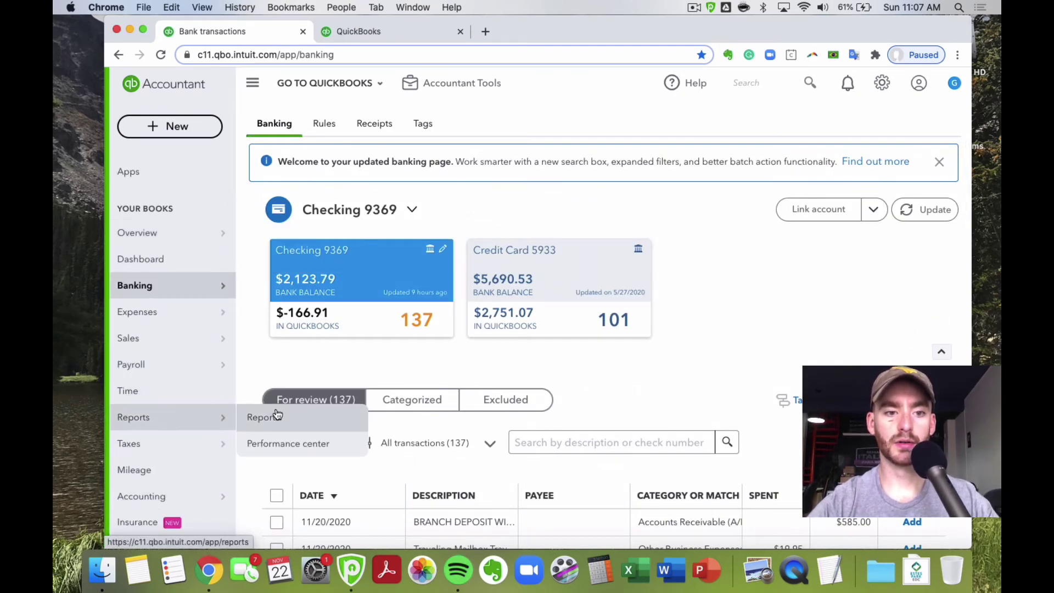
Find the Unpaid Bills report by searching 'unpa' and keep its period at All Dates.
{"action": "left_click", "coordinate": [275, 416]}
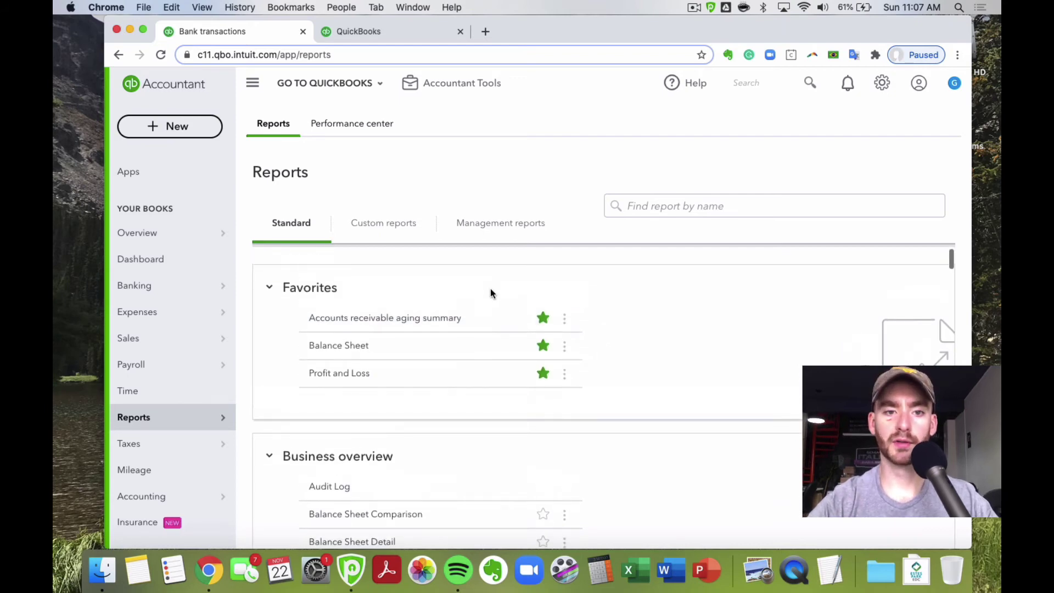
{"action": "left_click", "coordinate": [637, 205]}
{"action": "type", "text": "un"}
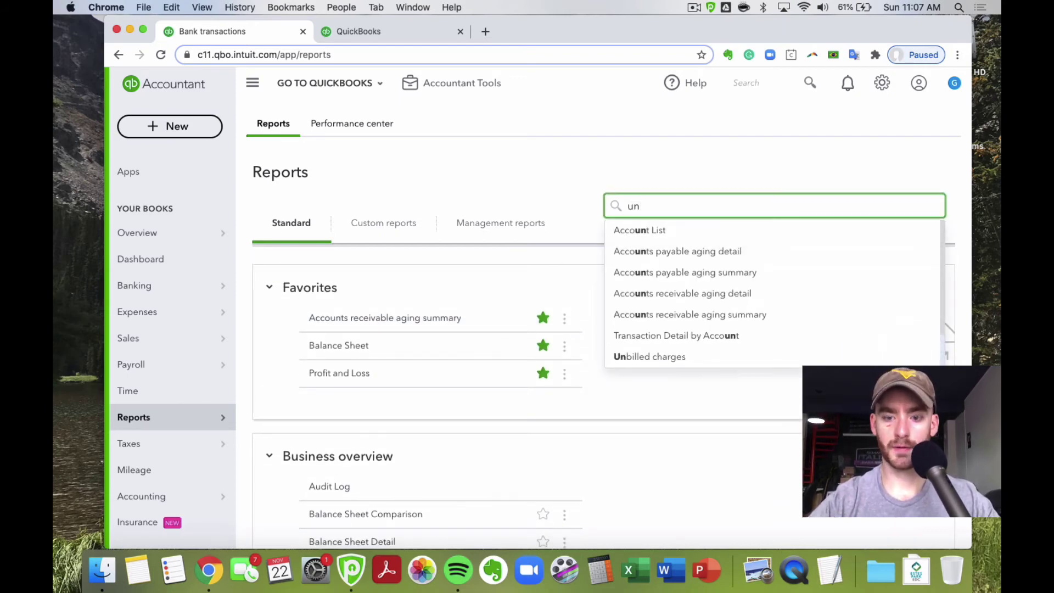
{"action": "type", "text": "pa"}
{"action": "left_click", "coordinate": [654, 230]}
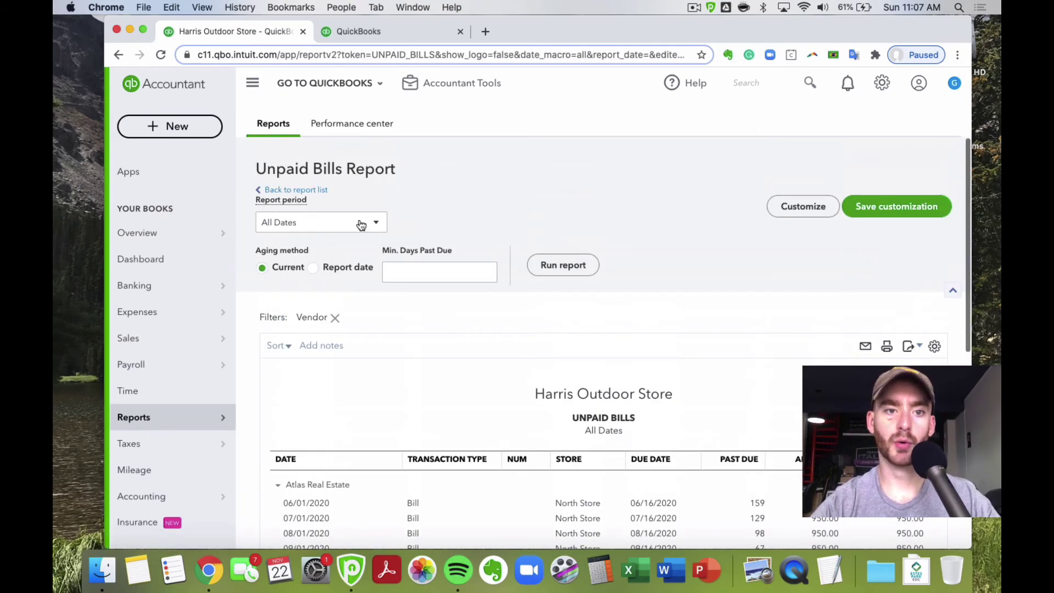
{"action": "left_click", "coordinate": [365, 222]}
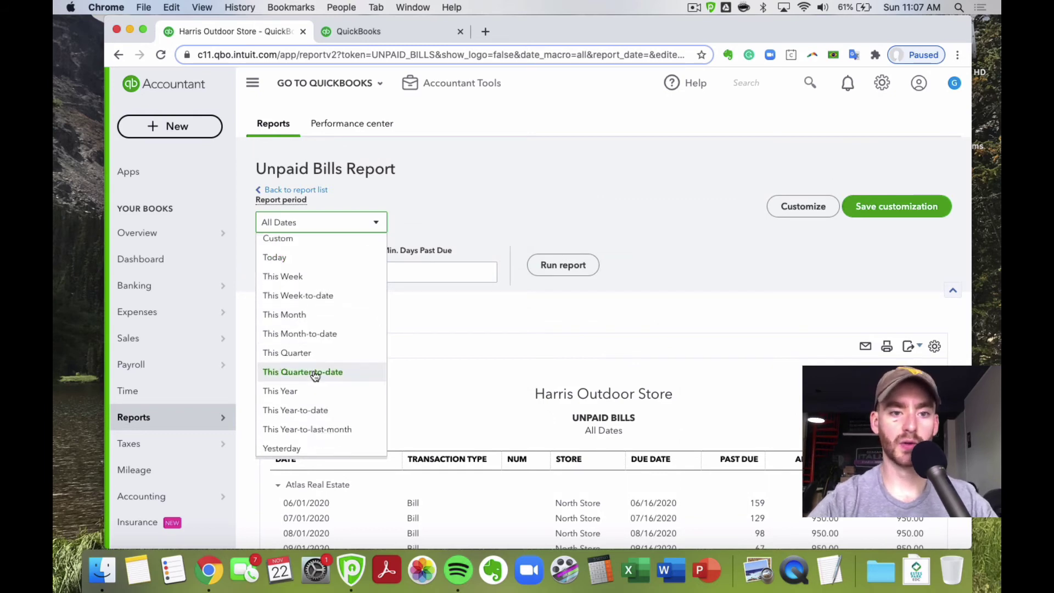
{"action": "scroll", "coordinate": [308, 352], "scroll_direction": "down", "scroll_amount": 1}
{"action": "key", "text": "Escape"}
{"action": "scroll", "coordinate": [326, 250], "scroll_direction": "down", "scroll_amount": 1}
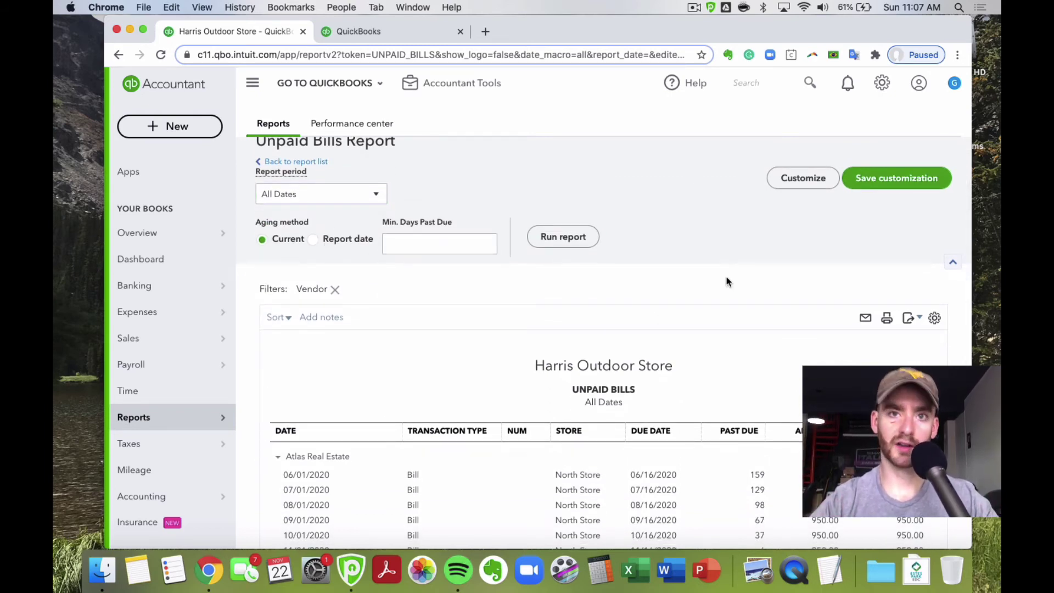
Bookmark the report as 'Unpaid Bill' in the Bookmarks Bar folder.
{"action": "left_click", "coordinate": [703, 55]}
{"action": "type", "text": "Unpaid Bills"}
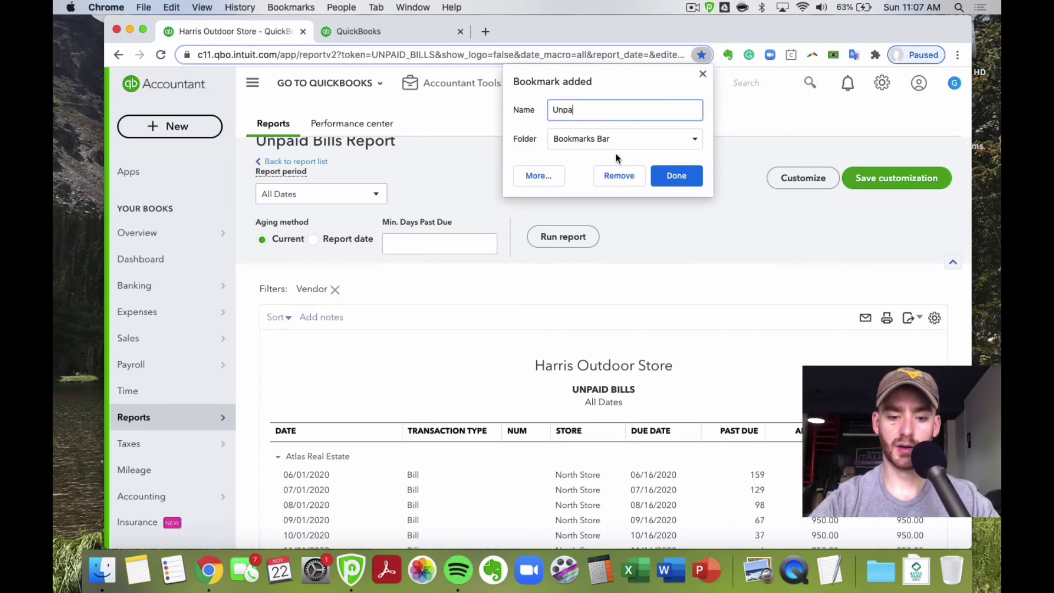
{"action": "left_click", "coordinate": [658, 144]}
{"action": "left_click", "coordinate": [524, 110]}
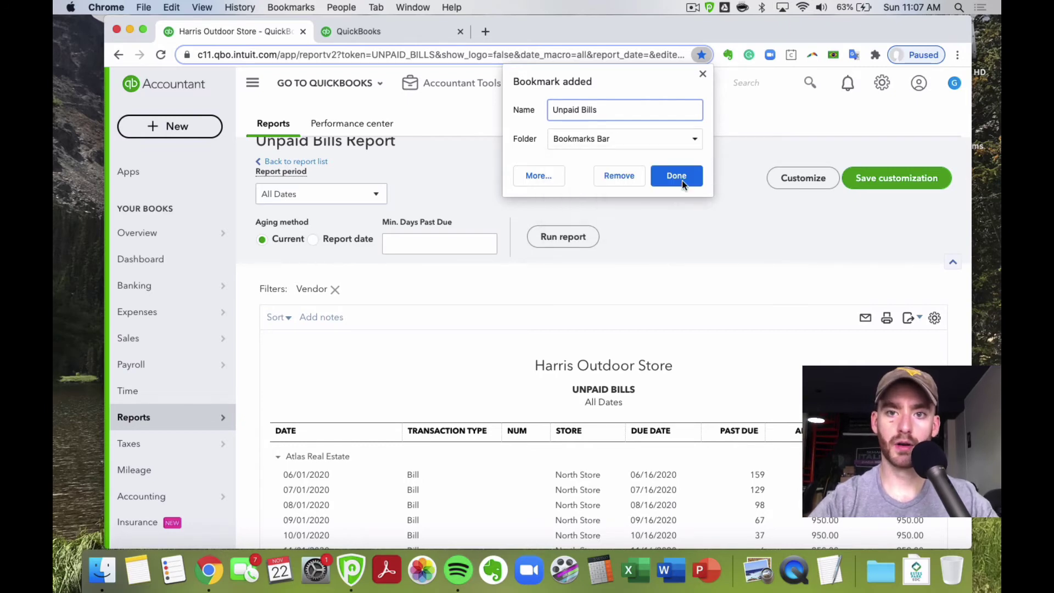
{"action": "left_click", "coordinate": [682, 183]}
Move the Unpaid Bills bookmark from the overflow list onto the bar after Quickbooks.
{"action": "left_click", "coordinate": [486, 32]}
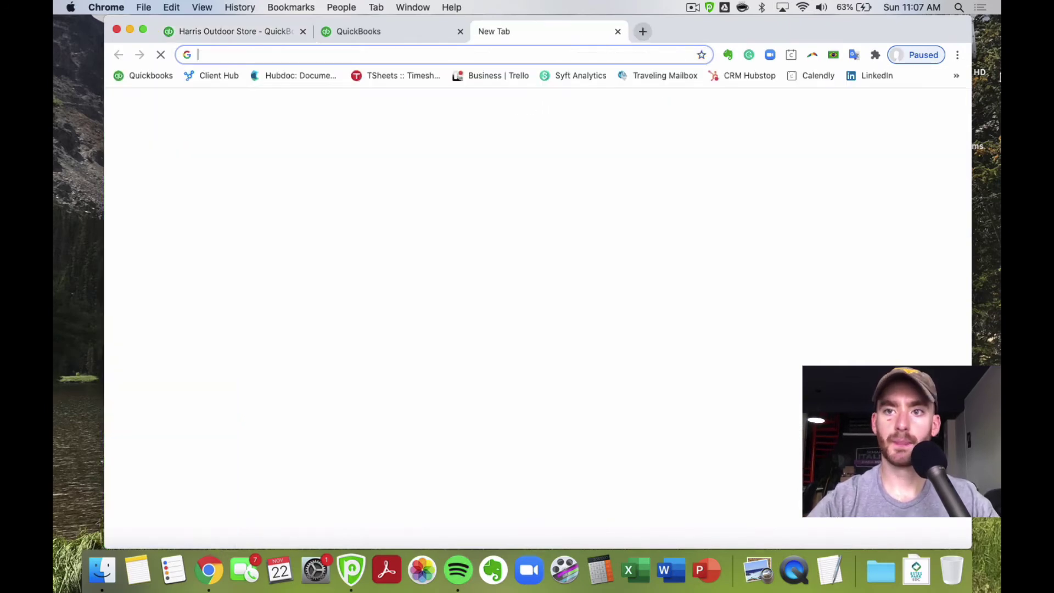
{"action": "left_click", "coordinate": [957, 77]}
{"action": "left_click_drag", "start_coordinate": [791, 519], "coordinate": [234, 42]}
{"action": "left_click_drag", "start_coordinate": [177, 77], "coordinate": [177, 77]}
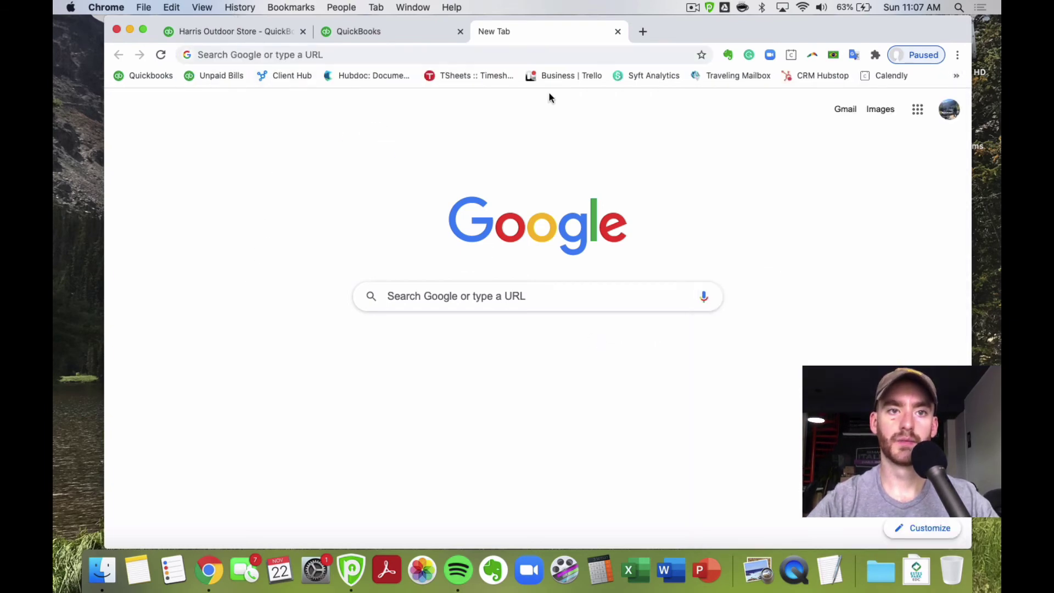
{"action": "left_click", "coordinate": [618, 32]}
{"action": "left_click", "coordinate": [519, 32]}
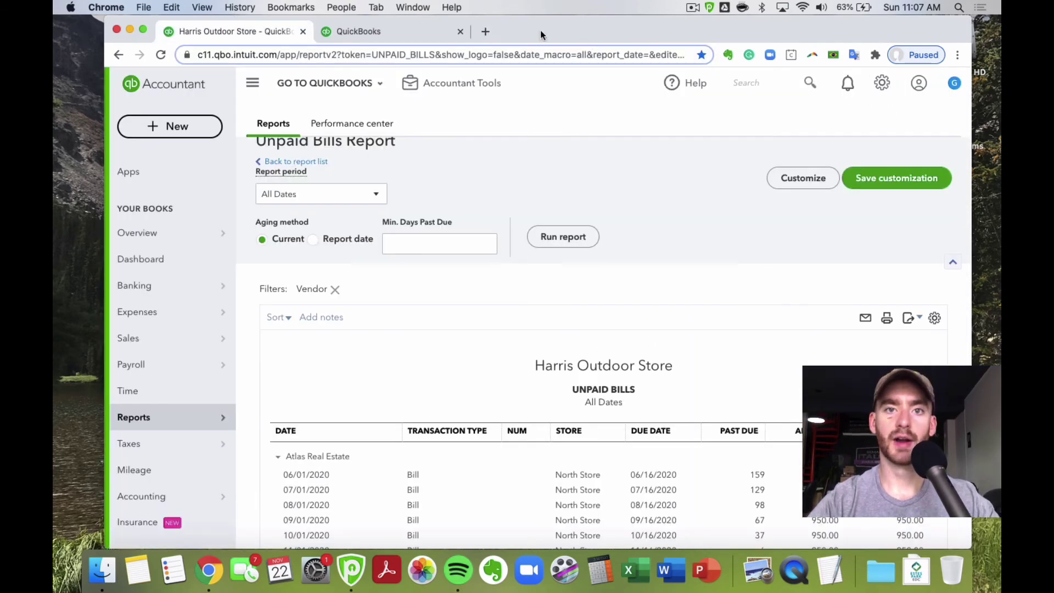
Test the Unpaid Bills bookmark in a fresh tab, then close the report tab.
{"action": "left_click", "coordinate": [486, 32]}
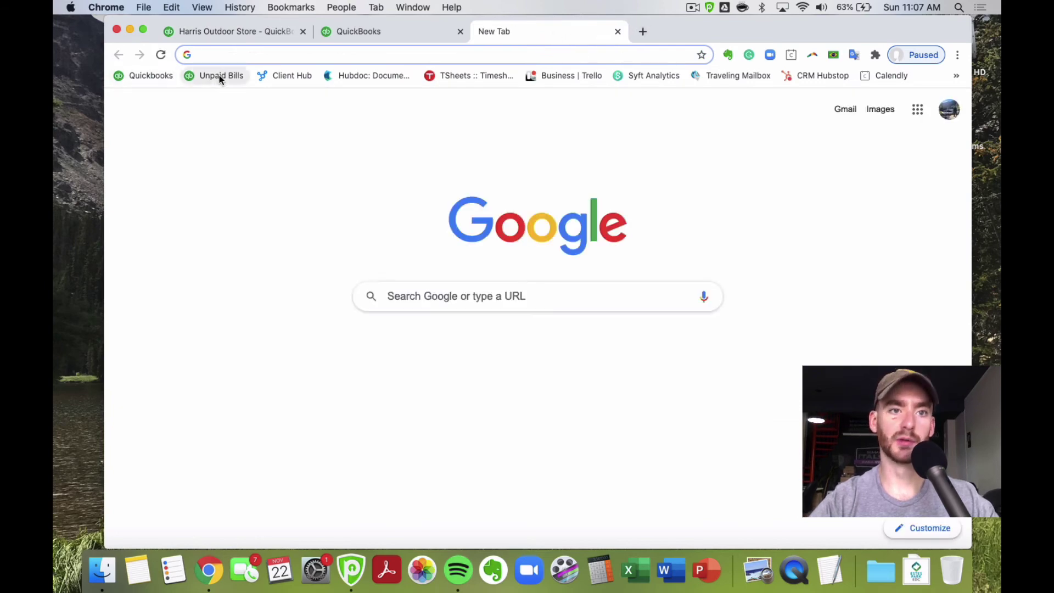
{"action": "left_click", "coordinate": [234, 75]}
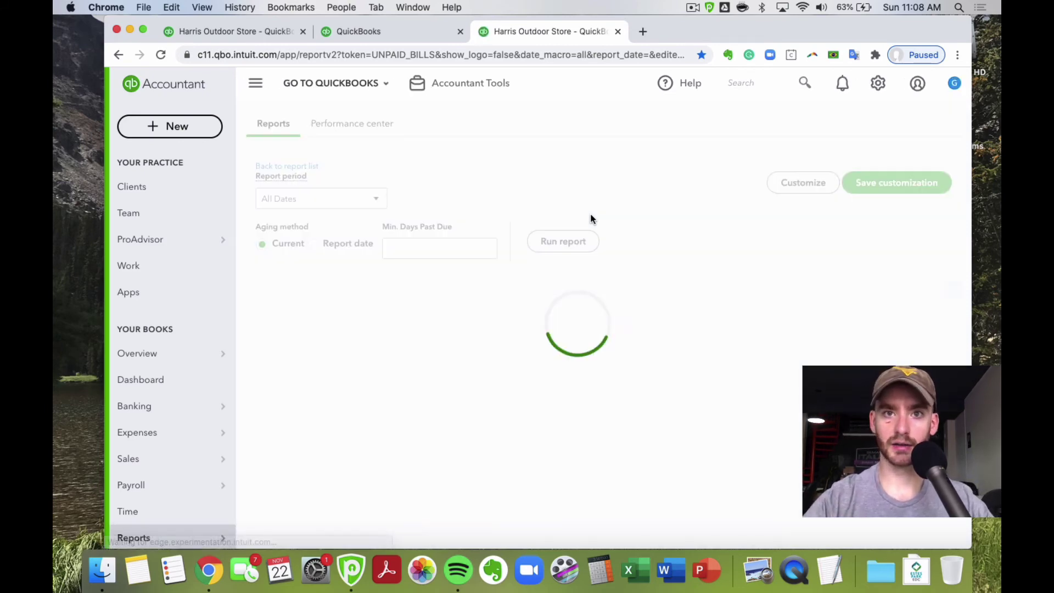
{"action": "left_click", "coordinate": [643, 32]}
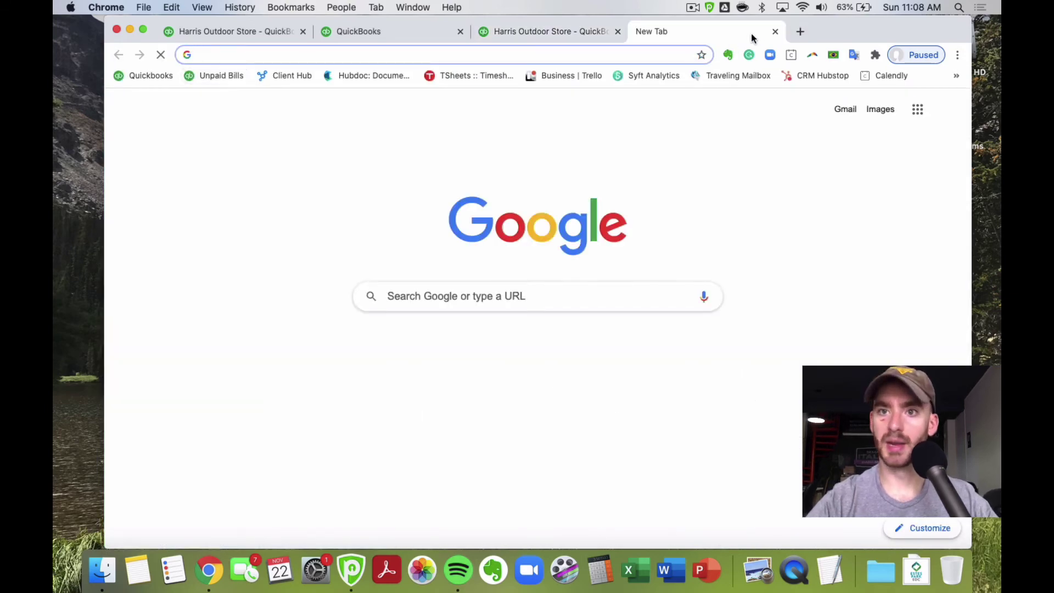
{"action": "left_click", "coordinate": [775, 32]}
{"action": "scroll", "coordinate": [621, 212], "scroll_direction": "down", "scroll_amount": 3}
{"action": "scroll", "coordinate": [622, 212], "scroll_direction": "up", "scroll_amount": 8}
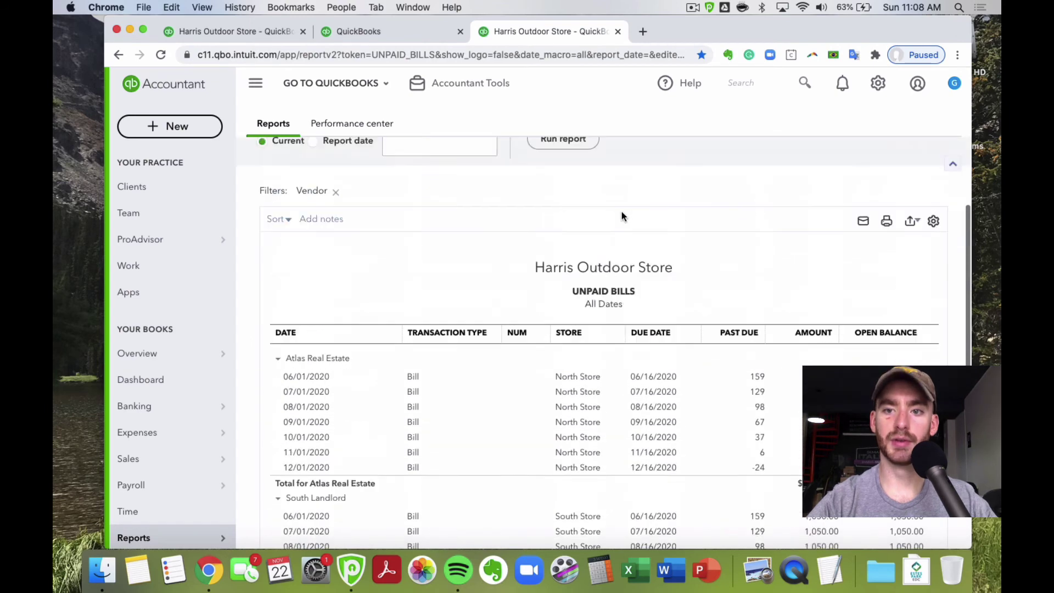
{"action": "left_click", "coordinate": [617, 32]}
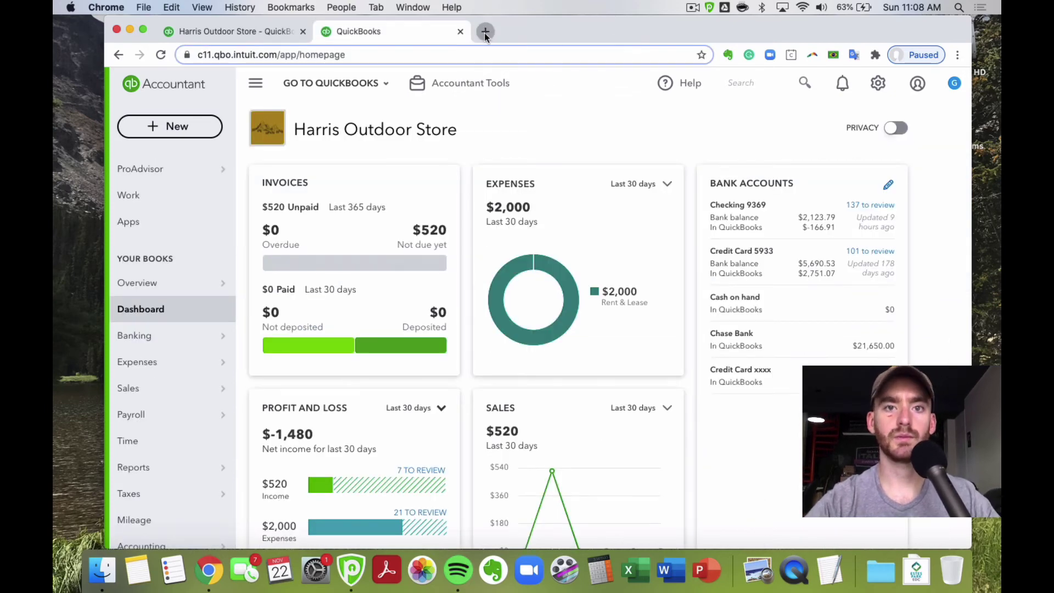
Start a new invoice marked Send later and bring up the Save and close options.
{"action": "left_click", "coordinate": [484, 32]}
{"action": "left_click", "coordinate": [618, 32]}
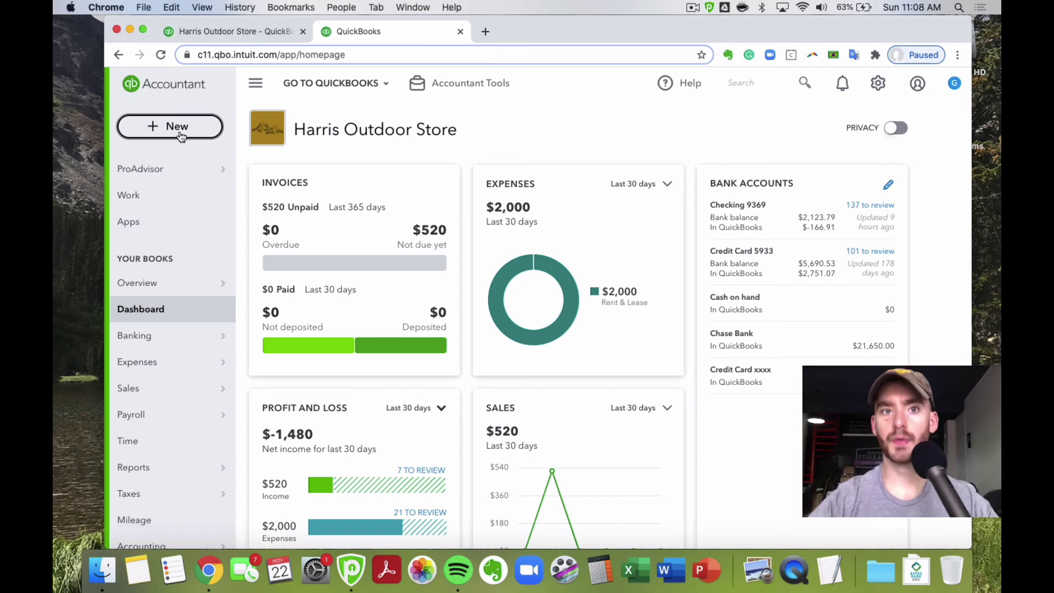
{"action": "left_click", "coordinate": [180, 132]}
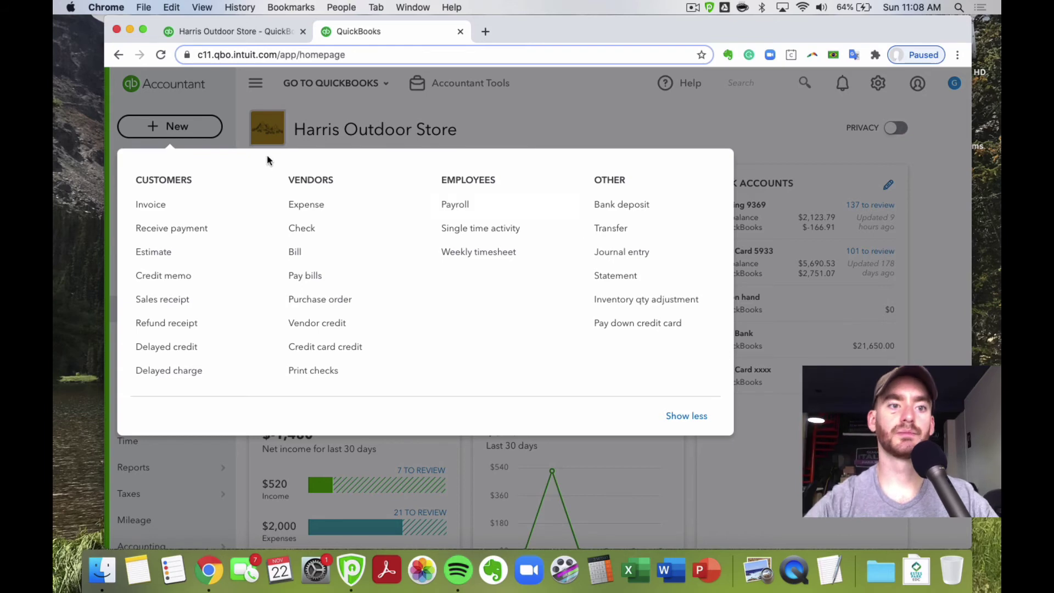
{"action": "left_click", "coordinate": [171, 207]}
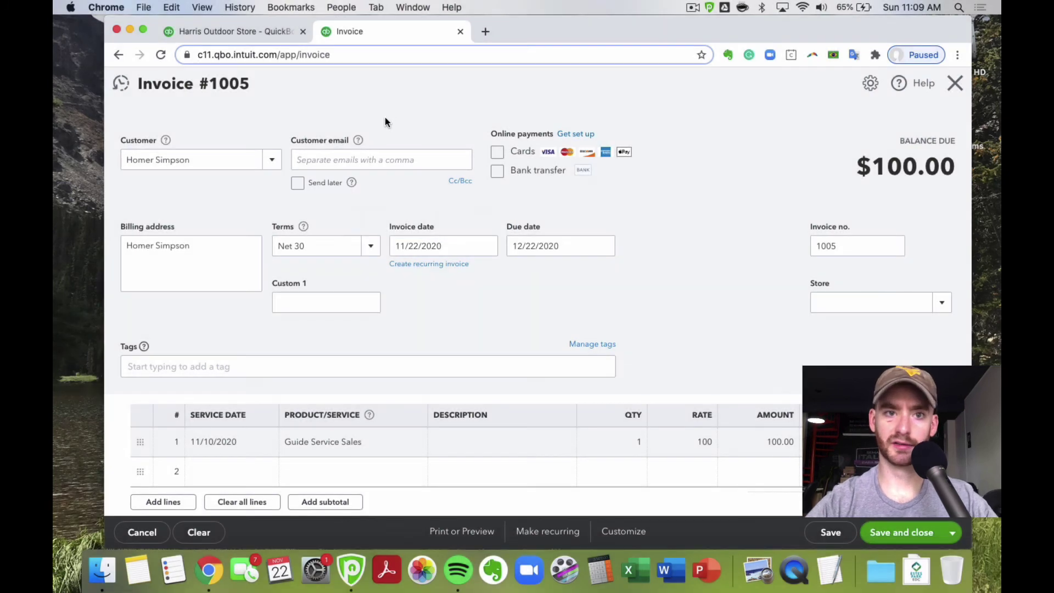
{"action": "left_click", "coordinate": [298, 184]}
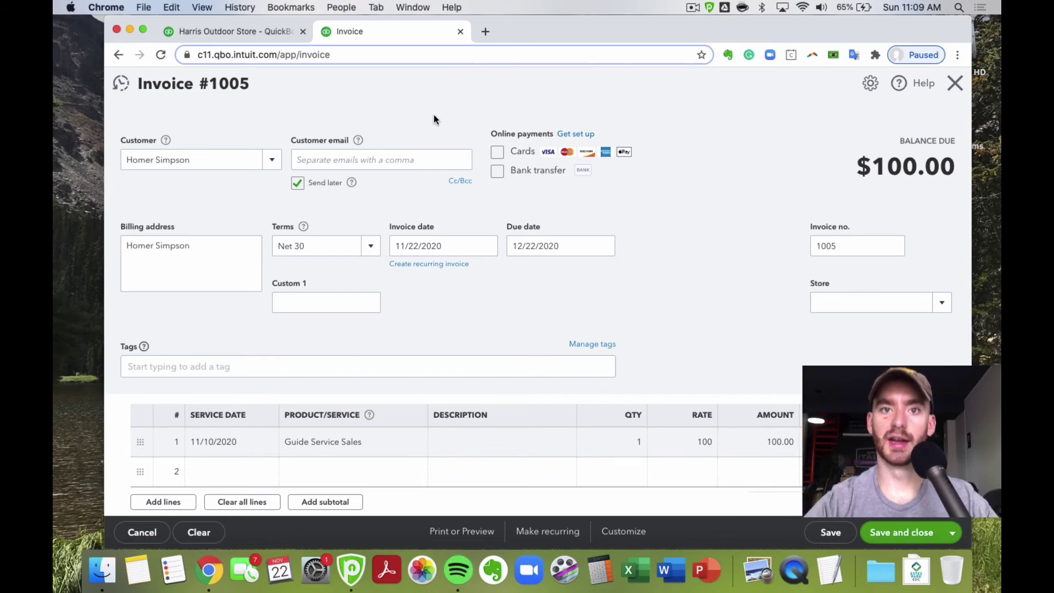
{"action": "mouse_move", "coordinate": [355, 184]}
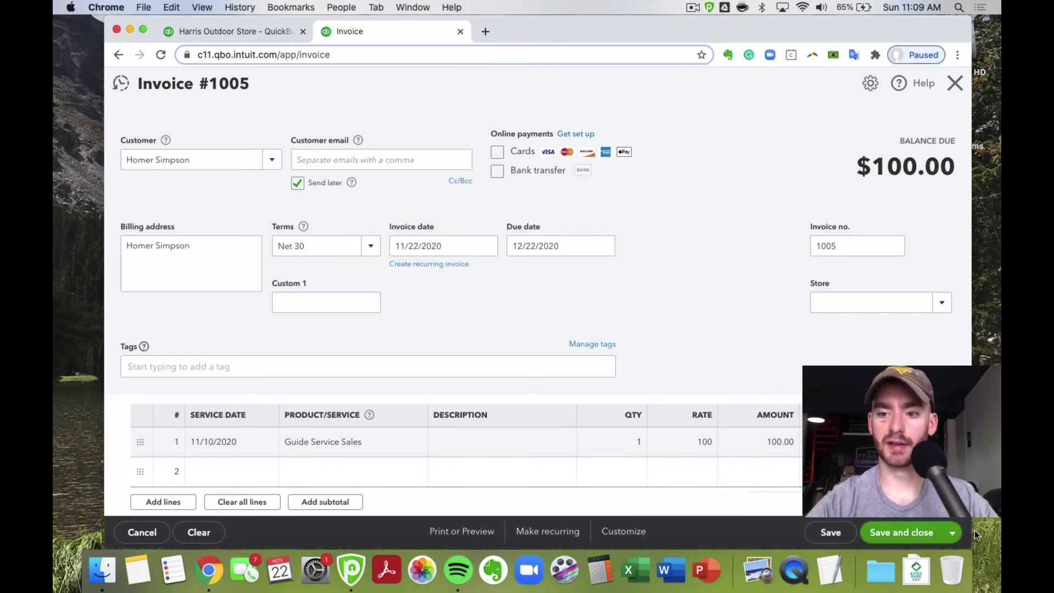
{"action": "left_click", "coordinate": [954, 533]}
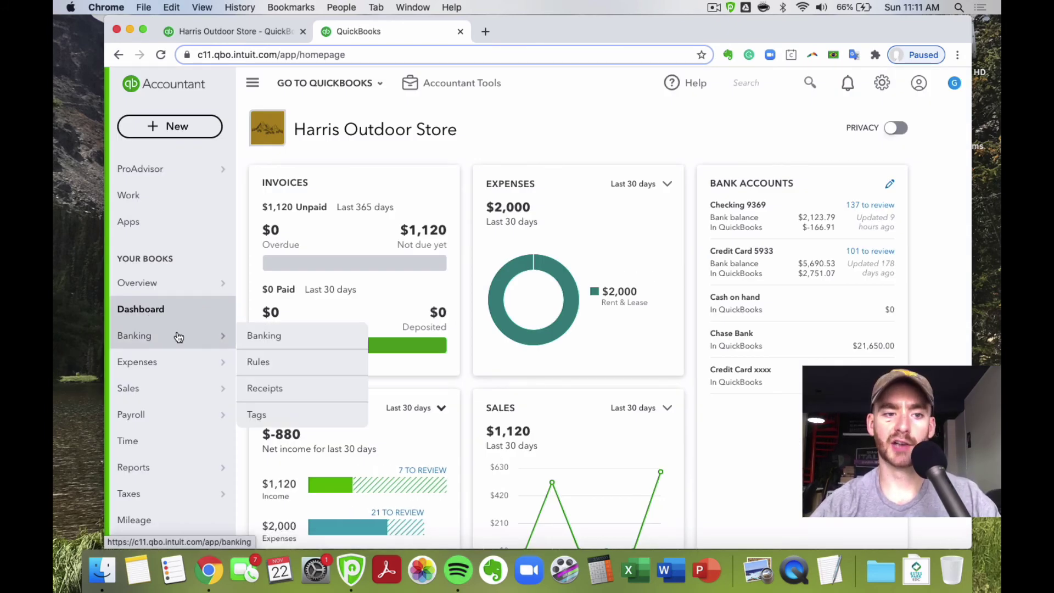
Filter All Sales to Date This month and Delivery method Send later.
{"action": "mouse_move", "coordinate": [179, 385]}
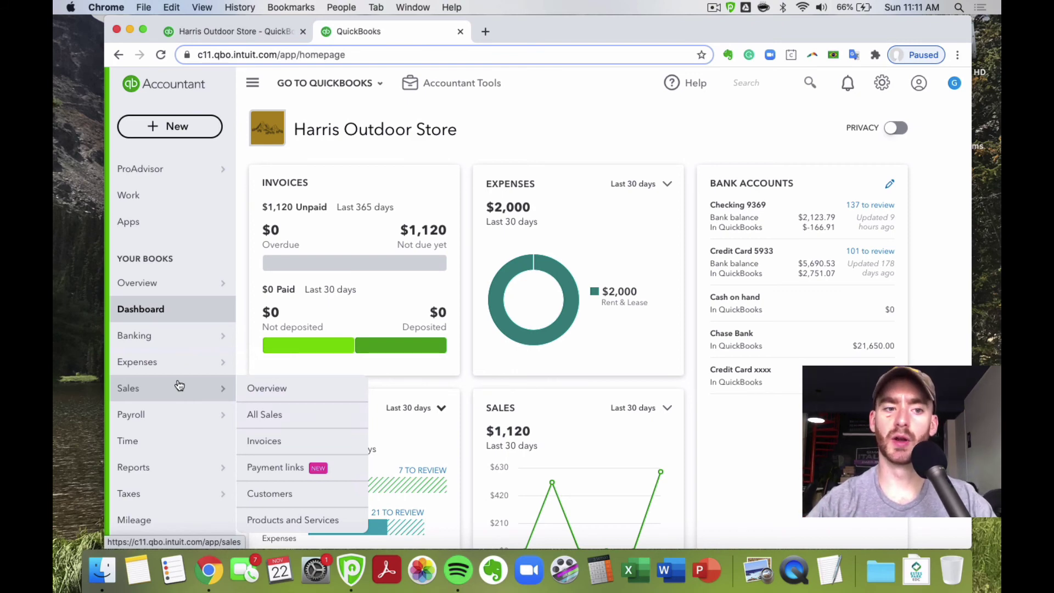
{"action": "left_click", "coordinate": [295, 413]}
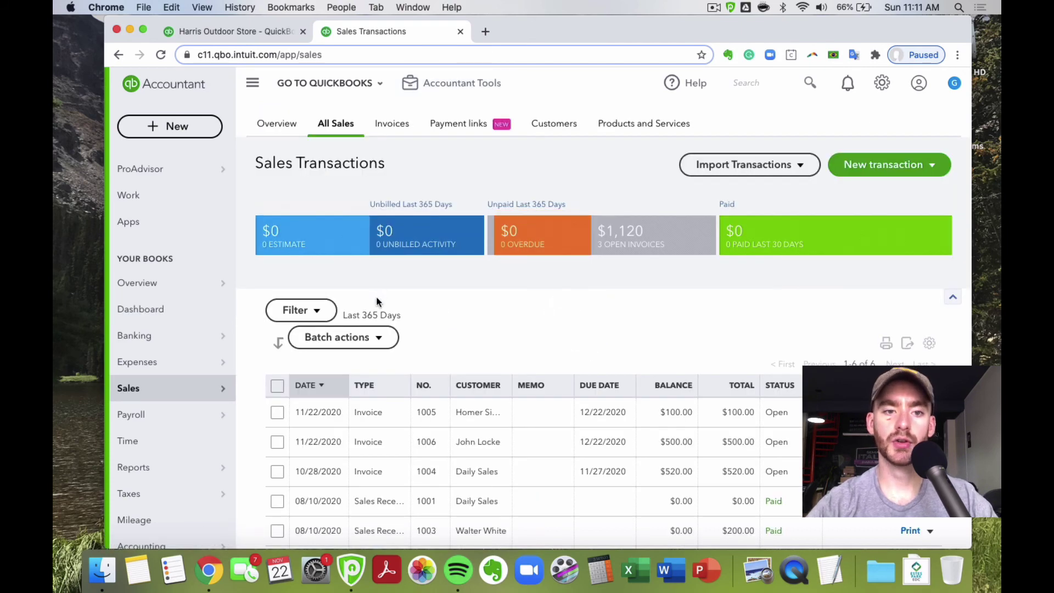
{"action": "left_click", "coordinate": [315, 310]}
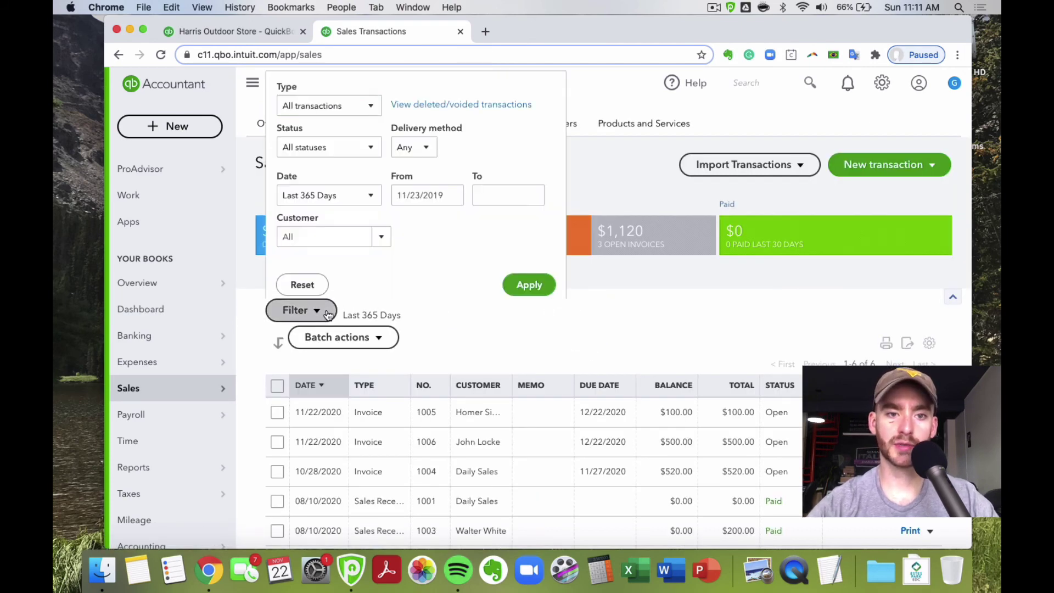
{"action": "left_click", "coordinate": [348, 198]}
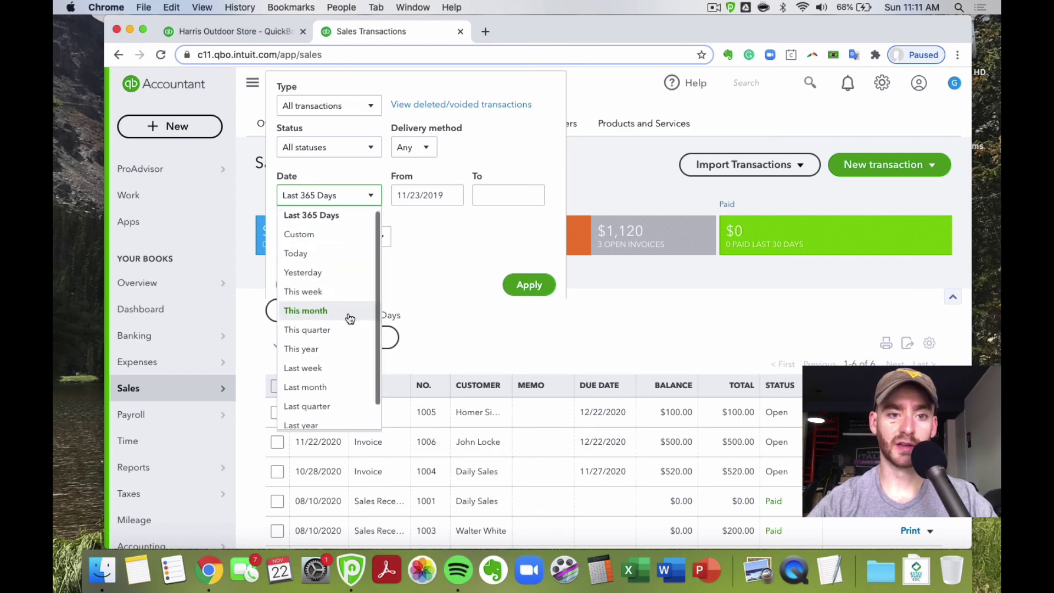
{"action": "scroll", "coordinate": [344, 297], "scroll_direction": "down", "scroll_amount": 1}
{"action": "left_click", "coordinate": [337, 298]}
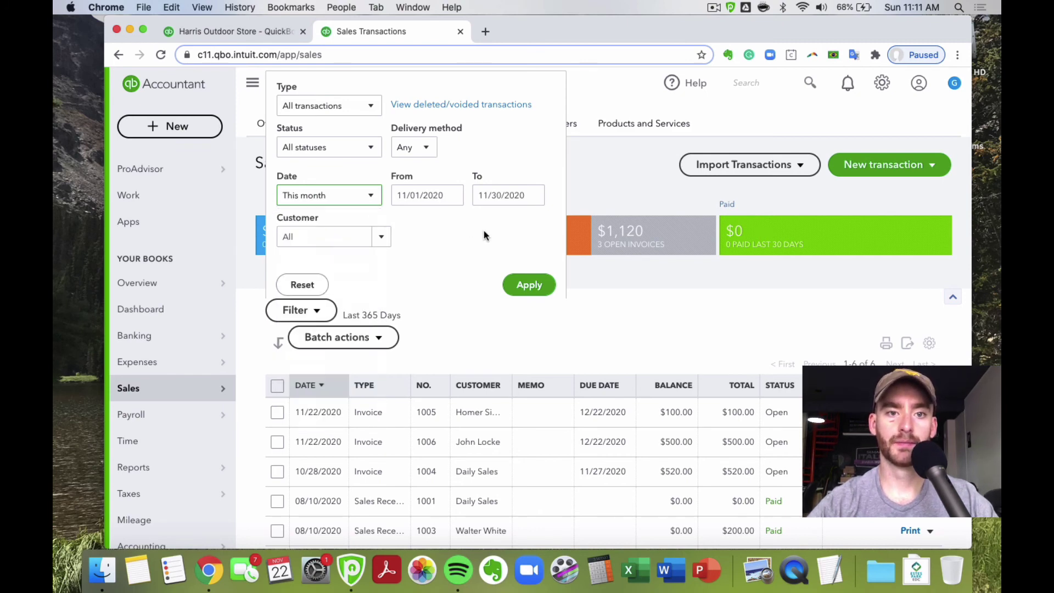
{"action": "left_click", "coordinate": [429, 147]}
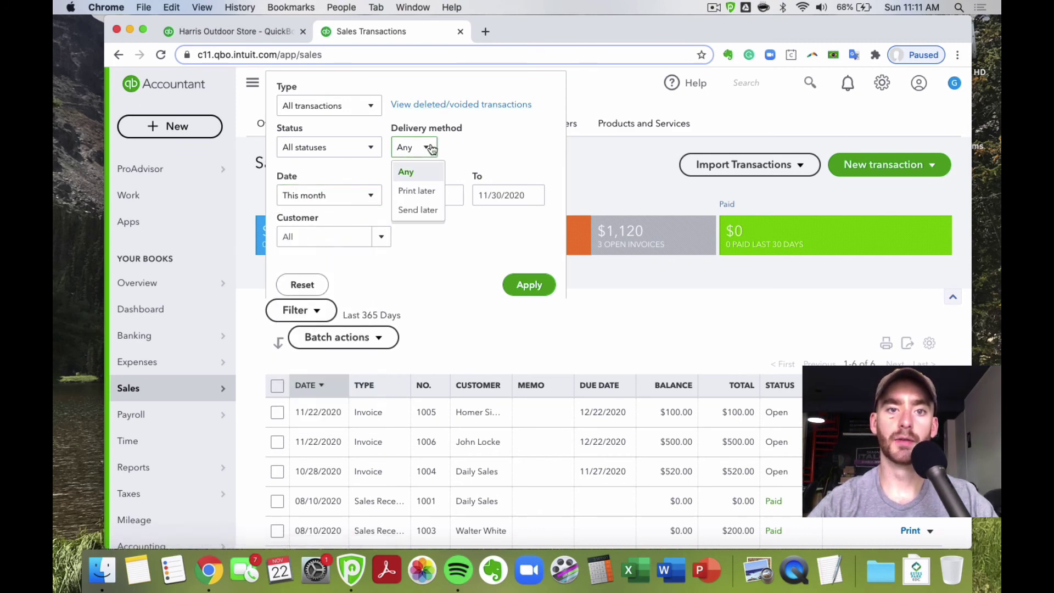
{"action": "left_click", "coordinate": [430, 211]}
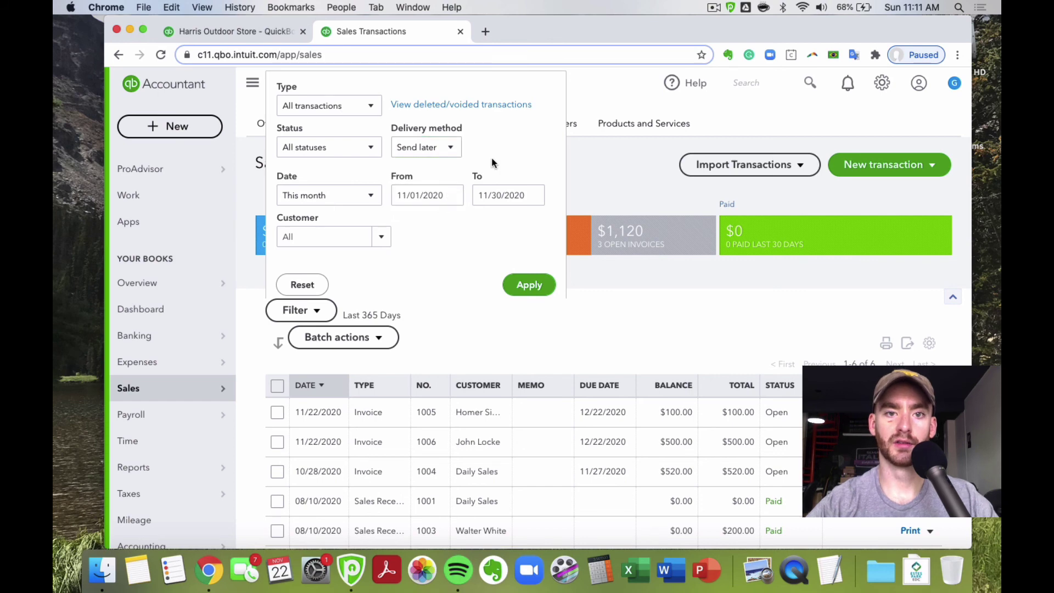
{"action": "left_click", "coordinate": [522, 283]}
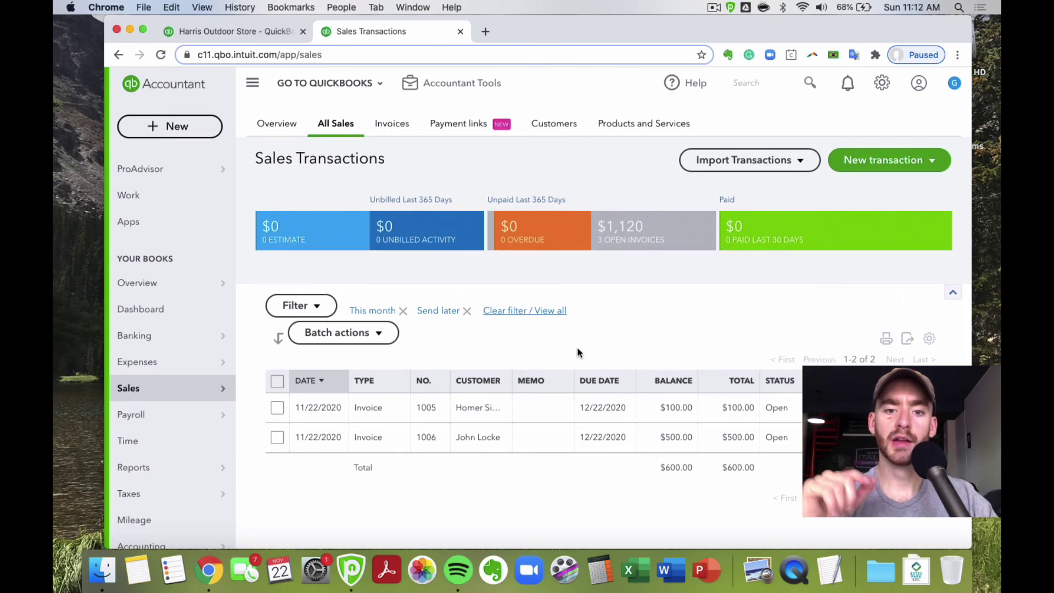
Bookmark the filtered list as 'Invoices To Send' and drag it onto the bookmarks bar.
{"action": "left_click", "coordinate": [701, 56]}
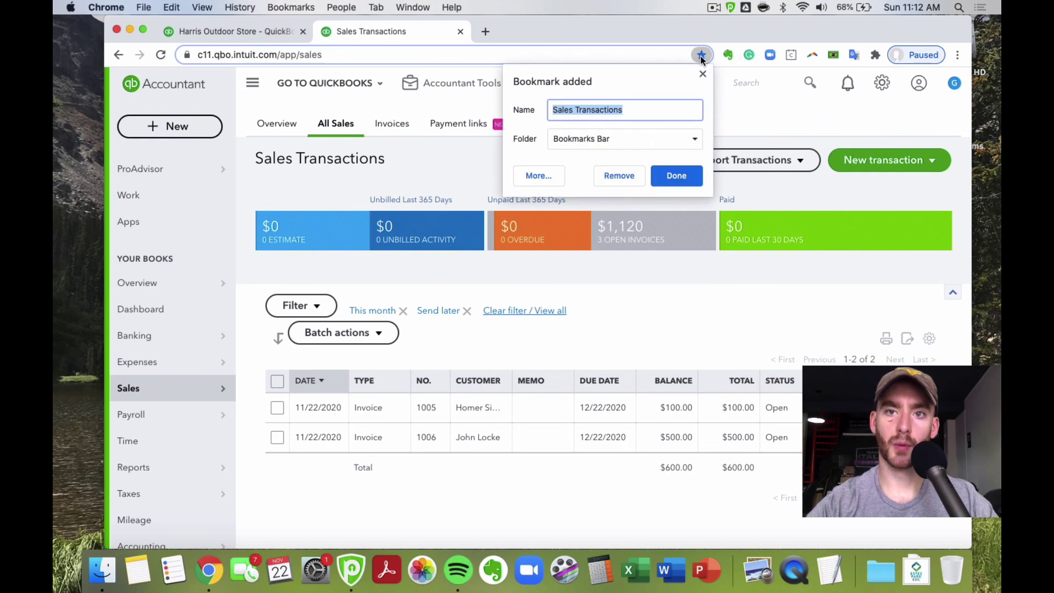
{"action": "type", "text": "Invoic"}
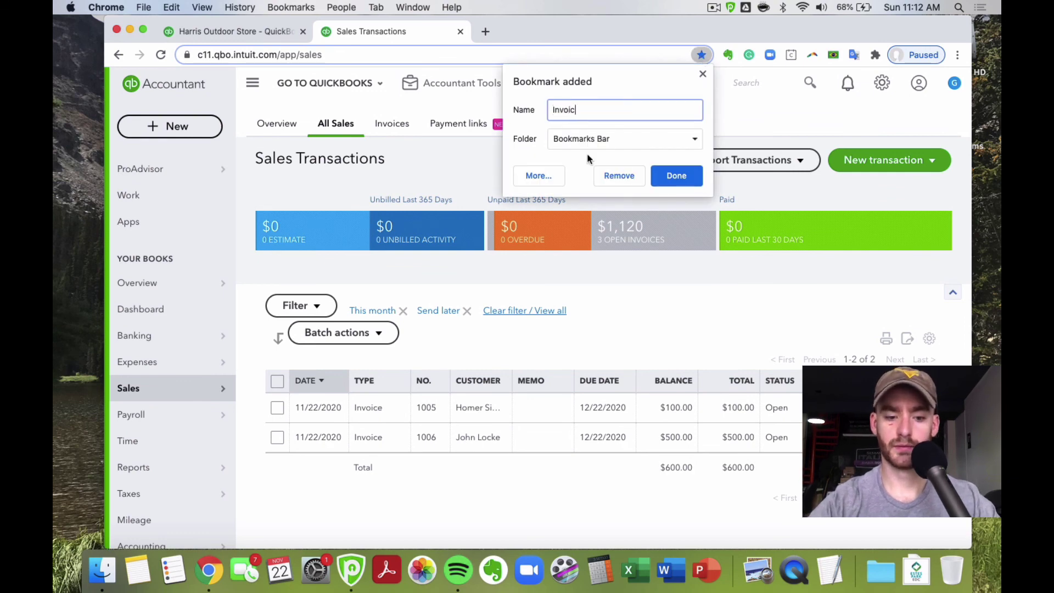
{"action": "type", "text": "es To Send"}
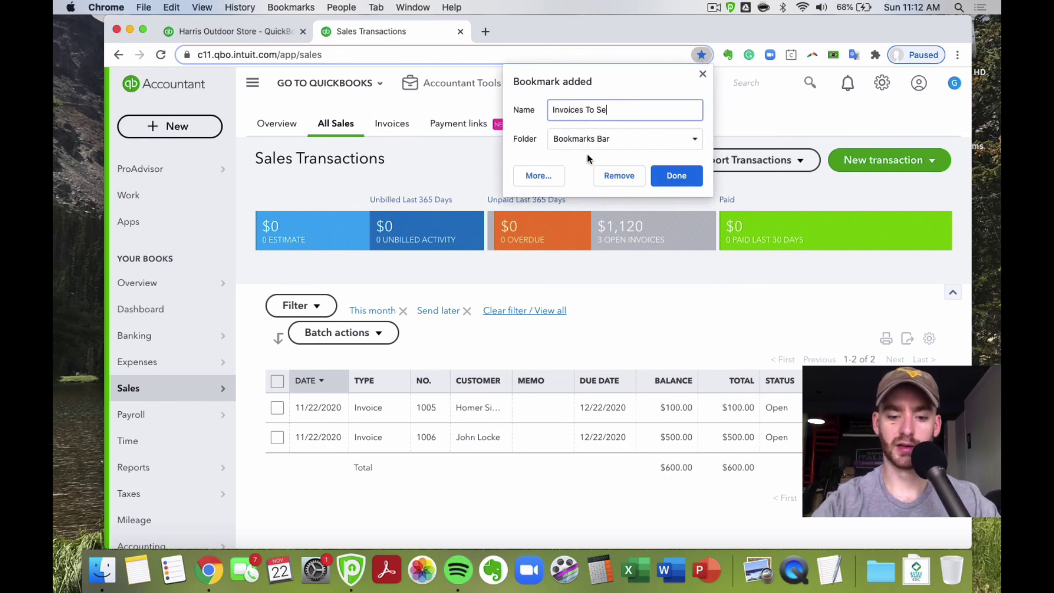
{"action": "left_click", "coordinate": [657, 179]}
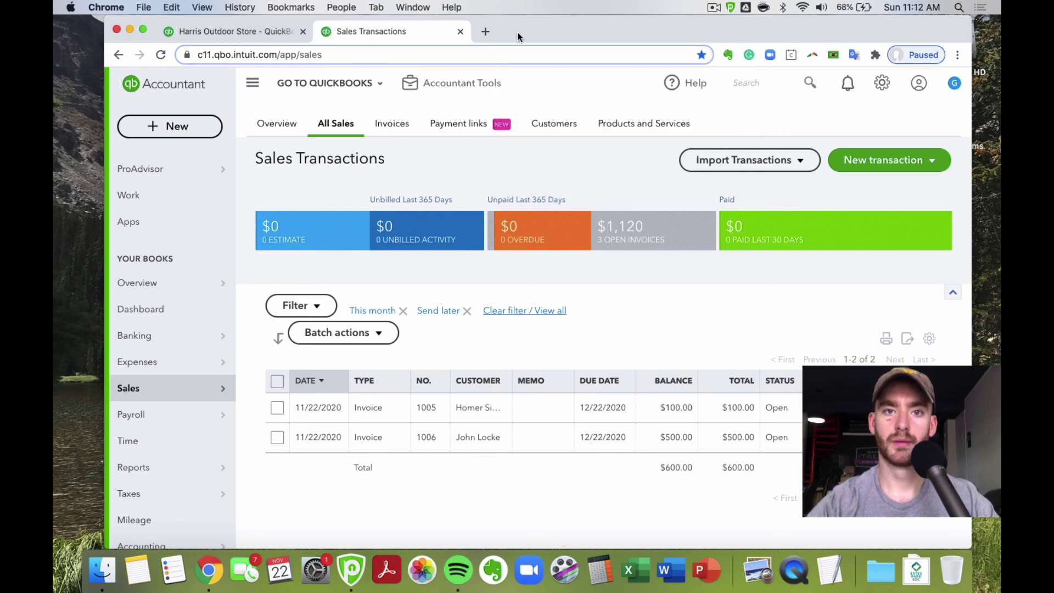
{"action": "left_click", "coordinate": [482, 28]}
{"action": "left_click", "coordinate": [957, 75]}
{"action": "scroll", "coordinate": [784, 483], "scroll_direction": "down", "scroll_amount": 3}
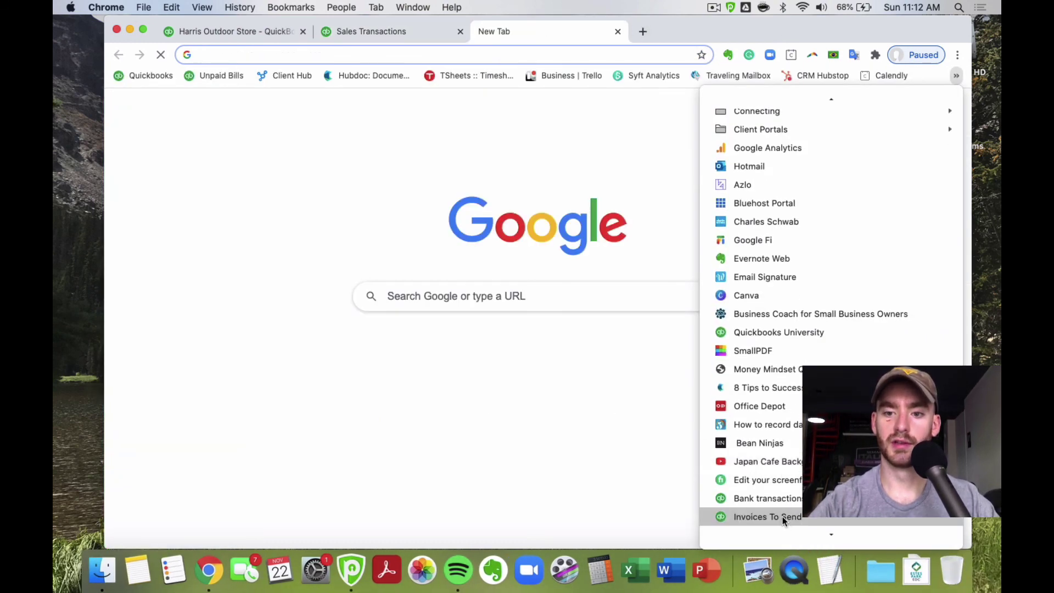
{"action": "left_click_drag", "start_coordinate": [782, 516], "coordinate": [250, 69]}
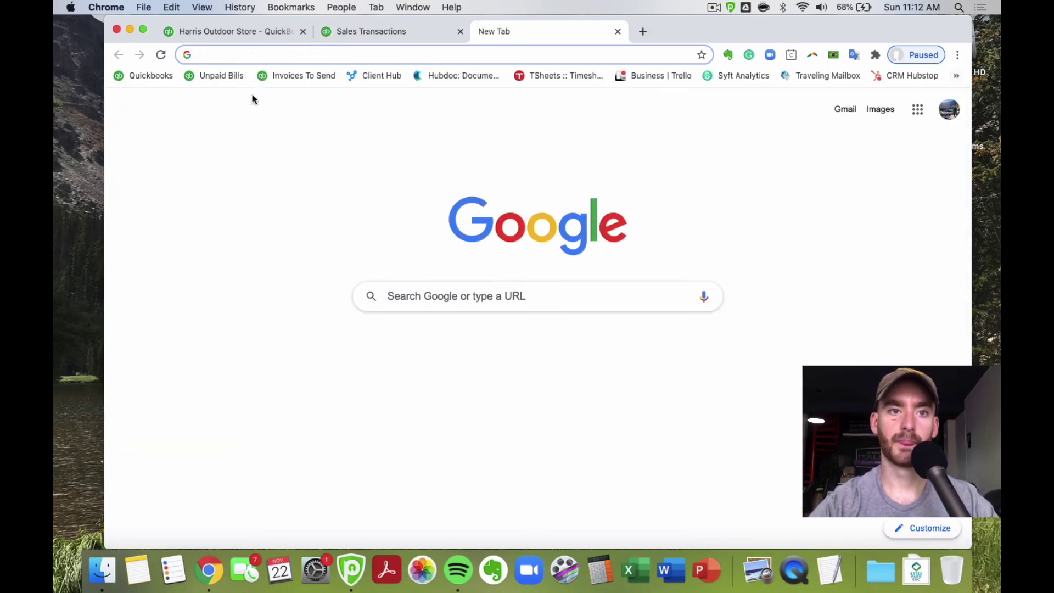
Confirm the sales filters persist, then open Invoices To Send from the blank tab.
{"action": "left_click", "coordinate": [330, 29]}
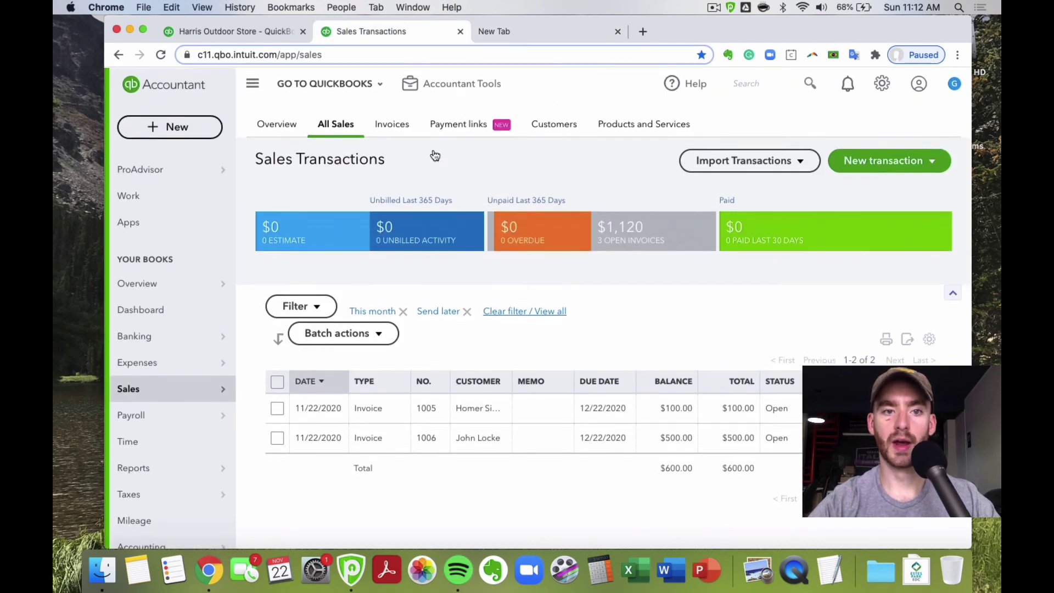
{"action": "left_click", "coordinate": [146, 309]}
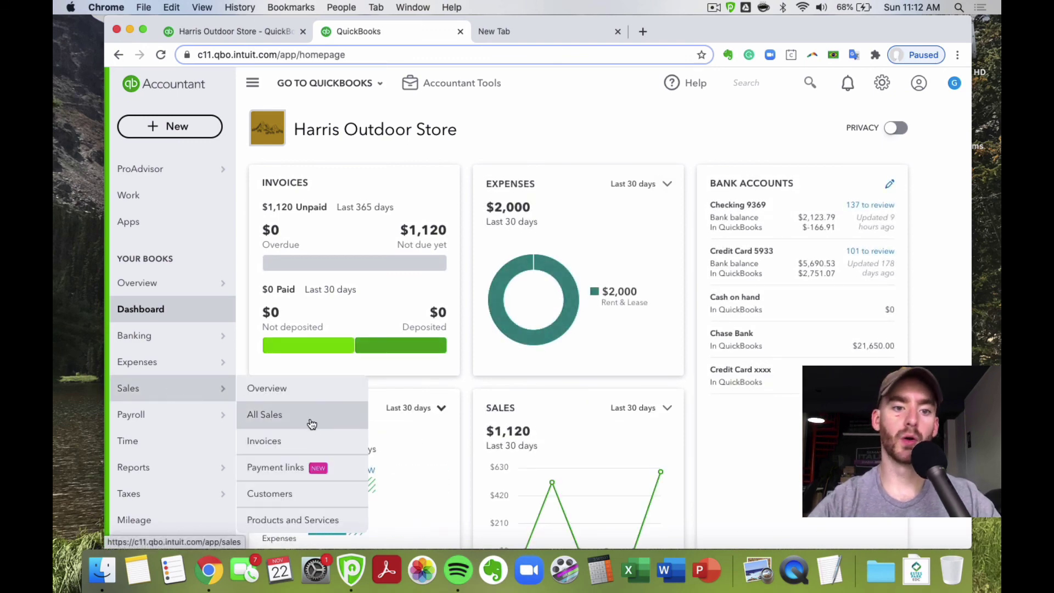
{"action": "left_click", "coordinate": [264, 415]}
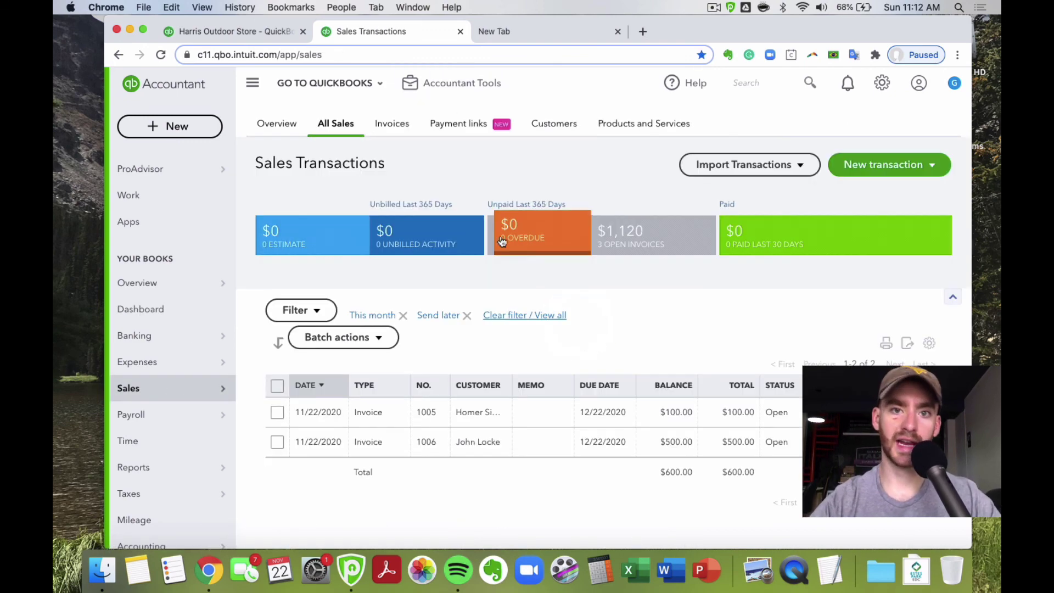
{"action": "left_click", "coordinate": [531, 38]}
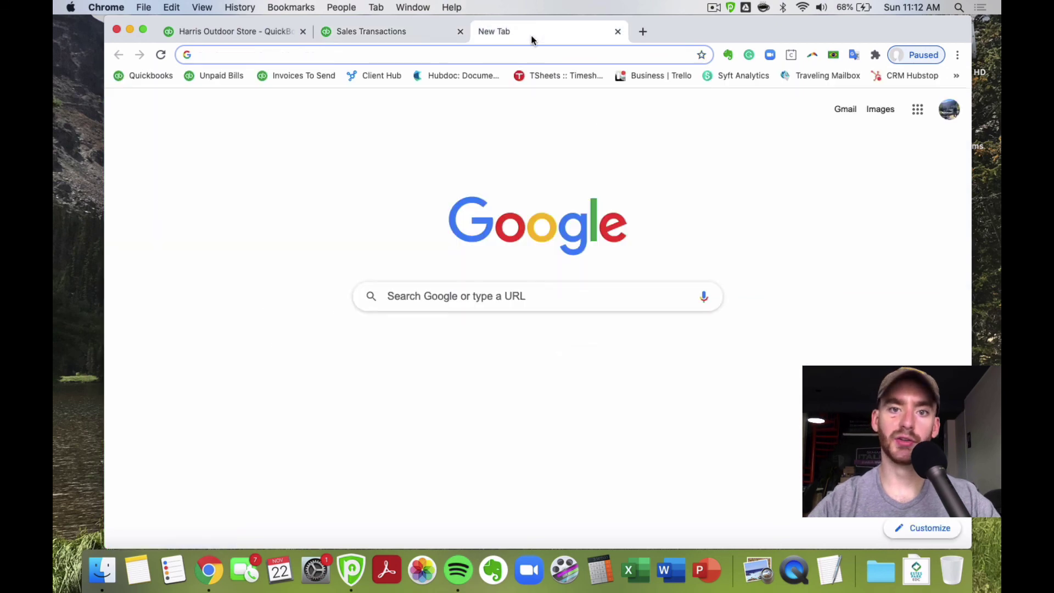
{"action": "left_click", "coordinate": [300, 79]}
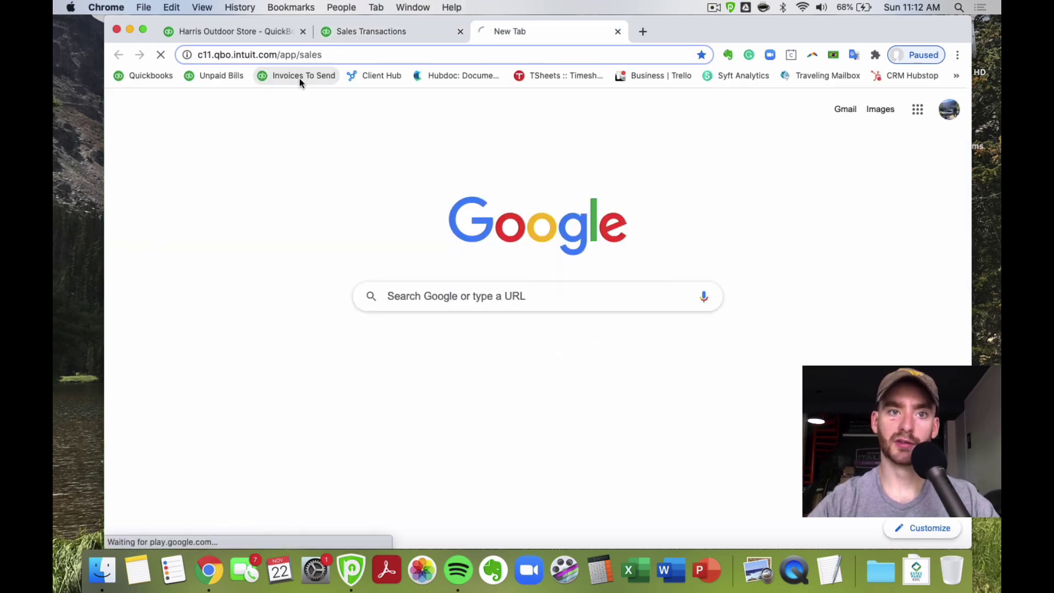